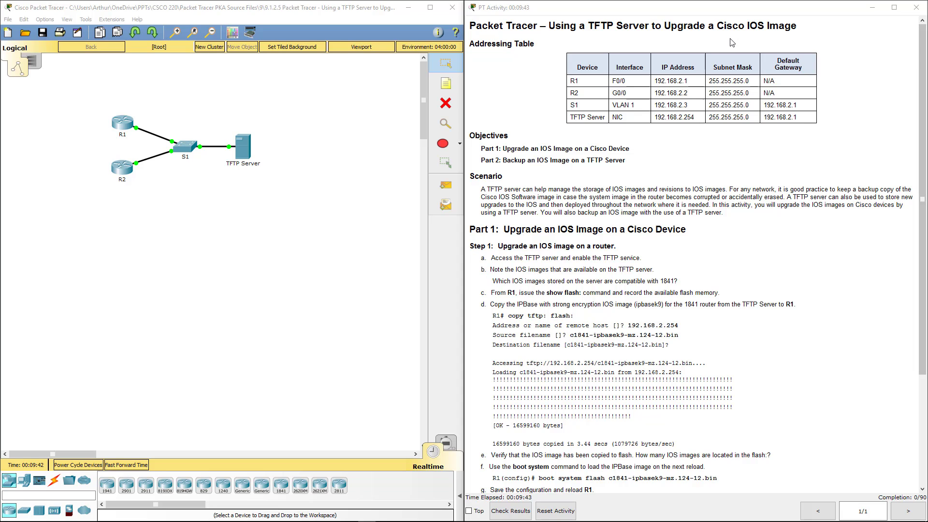
Open the TFTP Server device window on its Desktop tab
{"action": "left_click", "coordinate": [289, 211]}
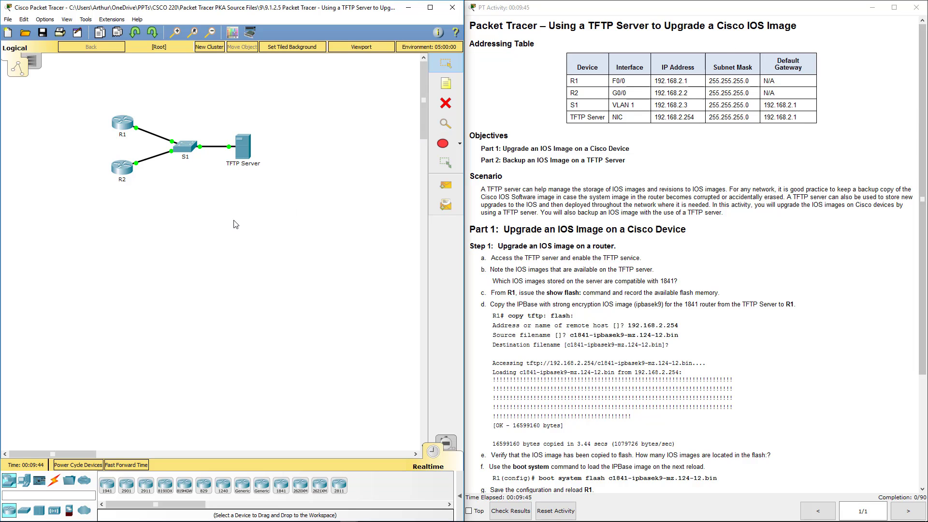
{"action": "left_click", "coordinate": [247, 153]}
{"action": "left_click", "coordinate": [374, 118]}
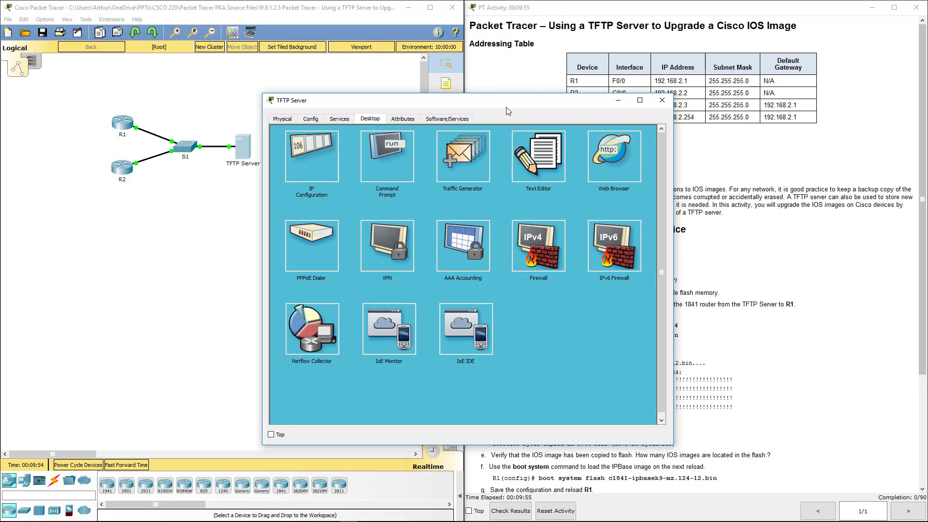
Switch the TFTP Server's TFTP service On under Services > TFTP
{"action": "left_click_drag", "start_coordinate": [506, 107], "coordinate": [273, 119]}
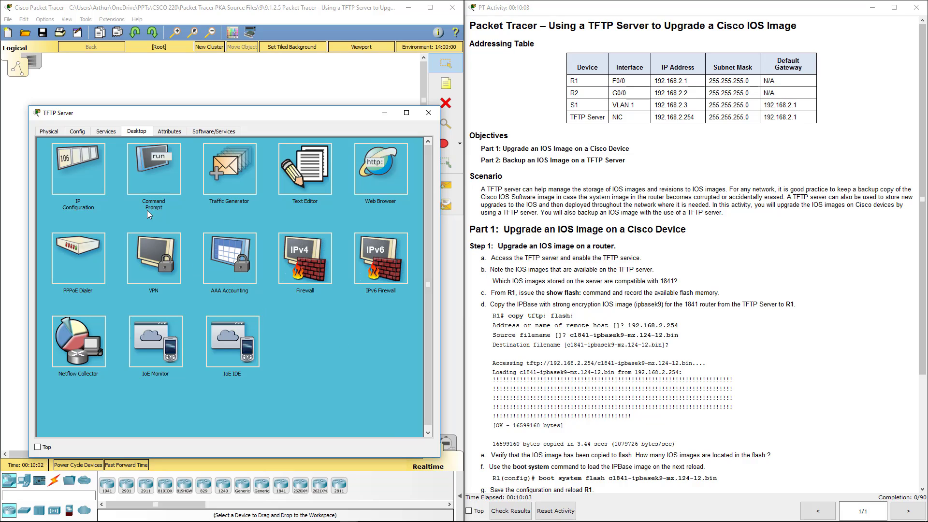
{"action": "left_click", "coordinate": [103, 132]}
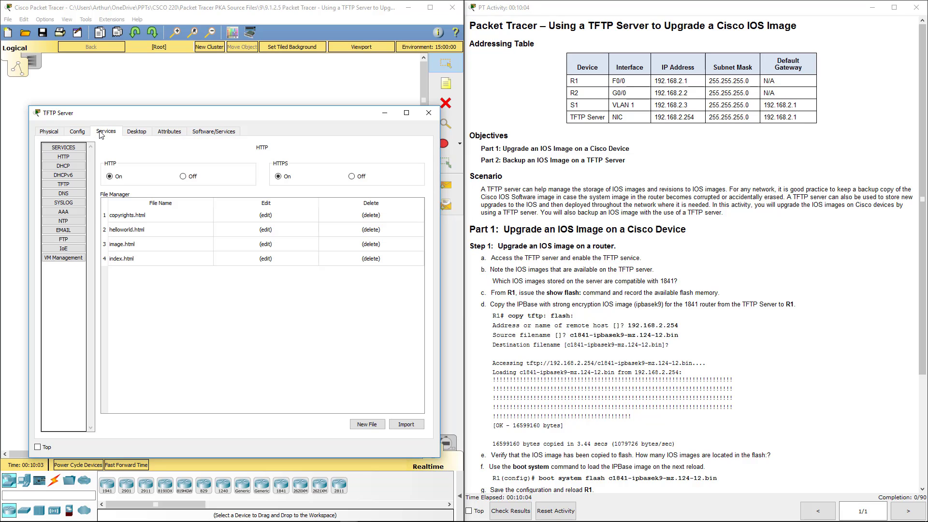
{"action": "left_click", "coordinate": [70, 184]}
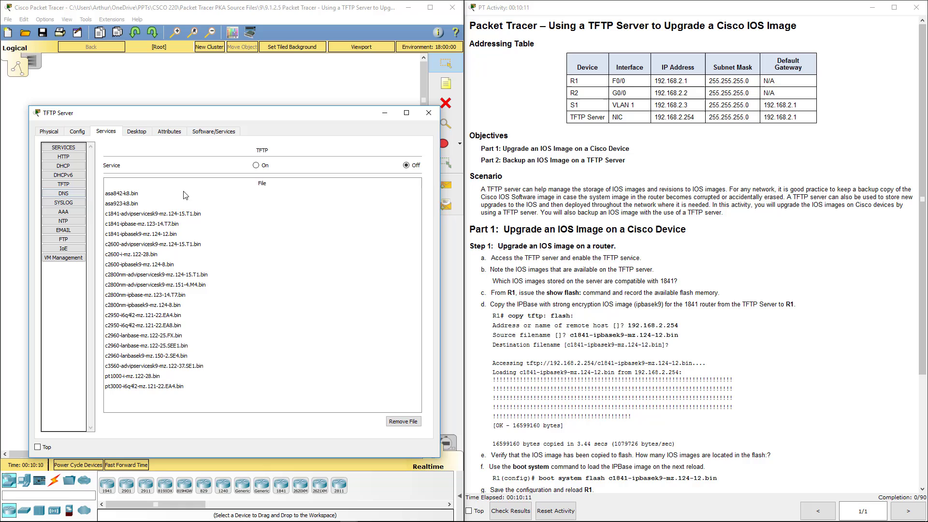
{"action": "left_click", "coordinate": [256, 165]}
Close the TFTP Server window and open R1's CLI
{"action": "left_click", "coordinate": [428, 112]}
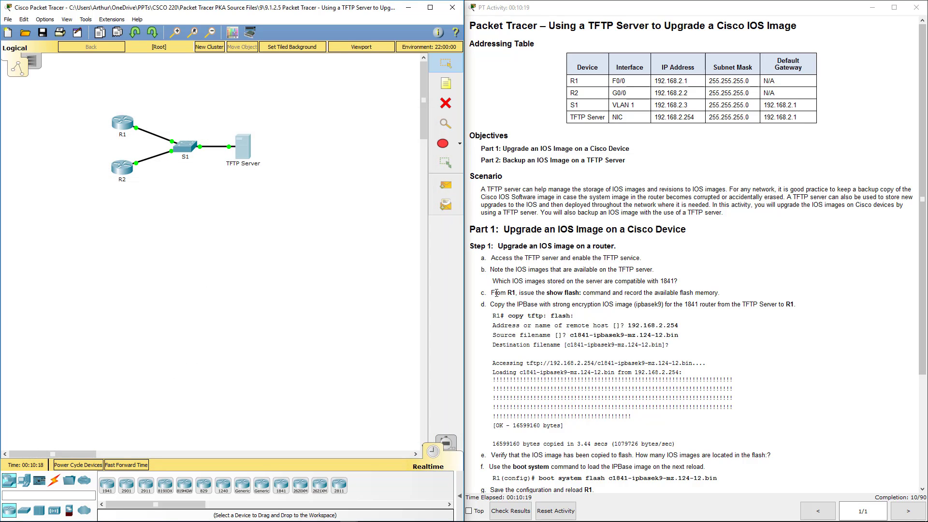
{"action": "left_click_drag", "start_coordinate": [494, 292], "coordinate": [511, 293]}
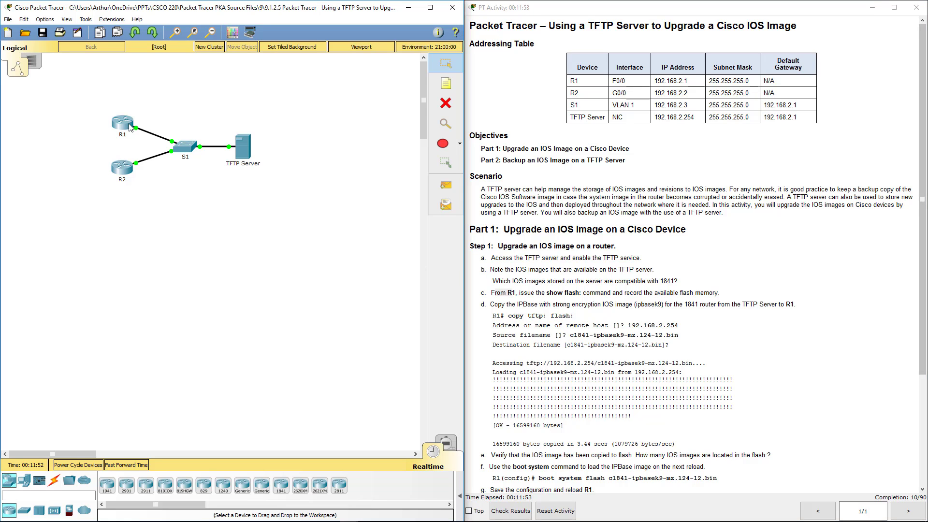
{"action": "left_click", "coordinate": [121, 128]}
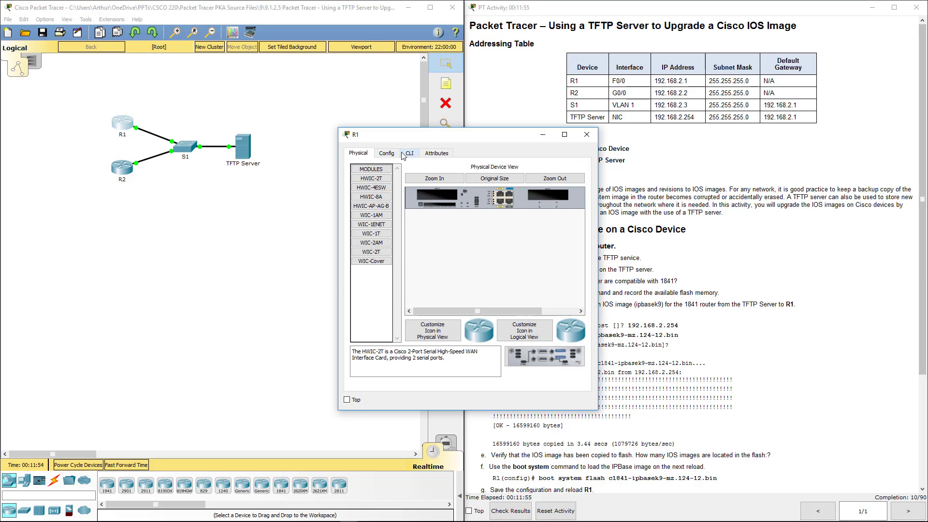
{"action": "left_click", "coordinate": [409, 153]}
{"action": "left_click_drag", "start_coordinate": [440, 139], "coordinate": [238, 143]}
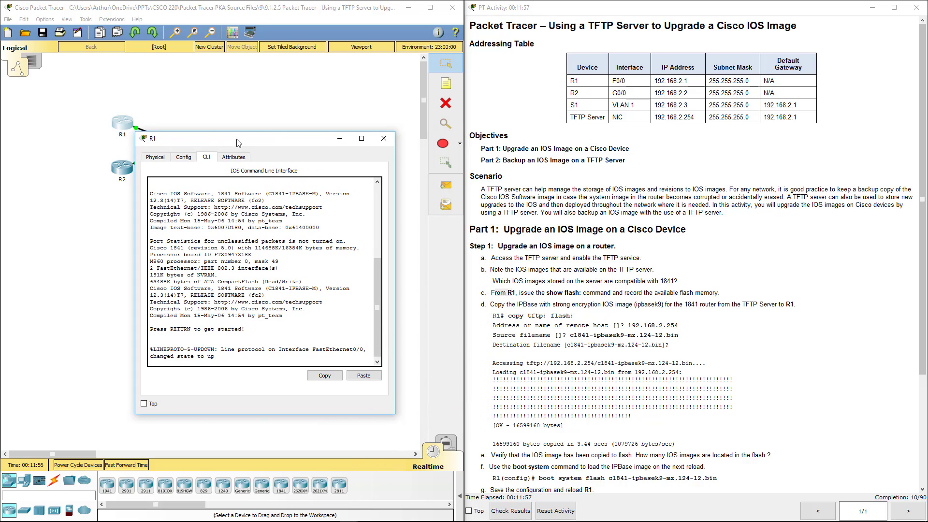
Enter privileged mode on R1 with en and run show flash
{"action": "key", "text": "Return"}
{"action": "key", "text": "Return"}
{"action": "key", "text": "Return"}
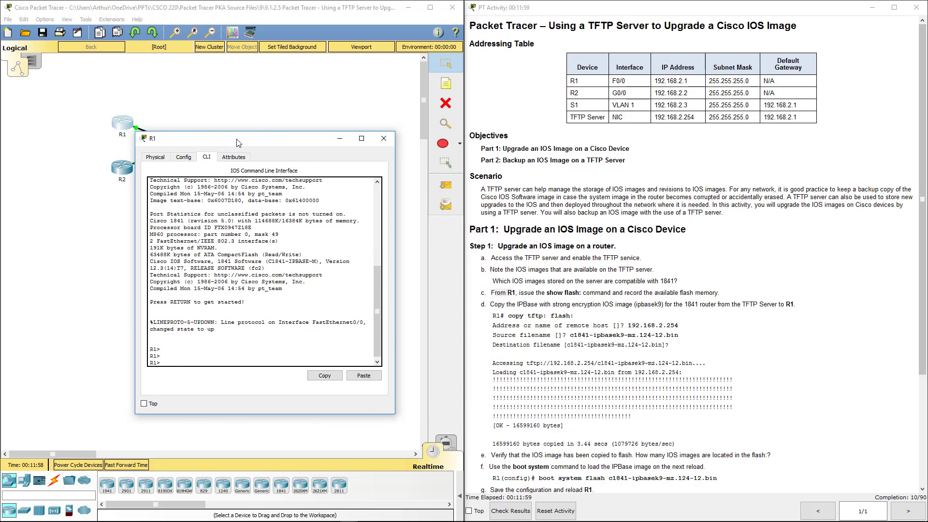
{"action": "type", "text": "en"}
{"action": "key", "text": "Return"}
{"action": "type", "text": "show"}
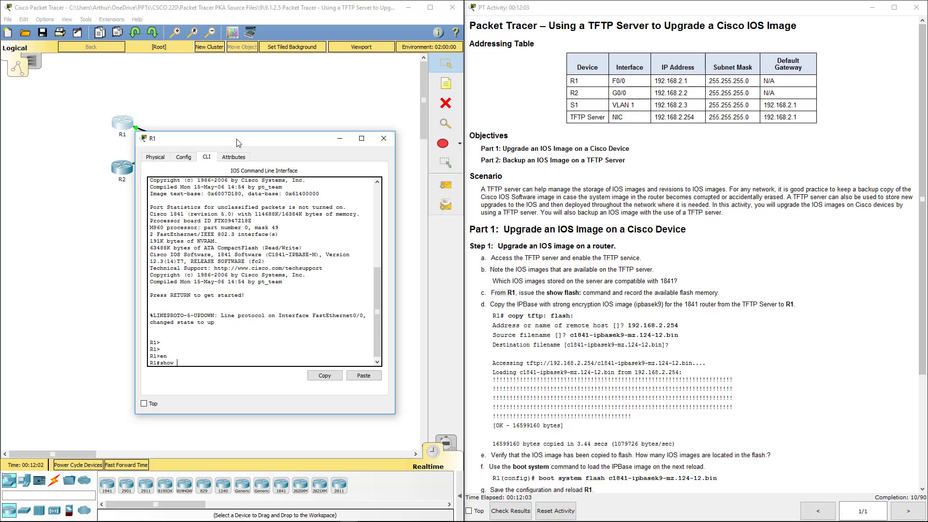
{"action": "type", "text": " flash"}
{"action": "key", "text": "Return"}
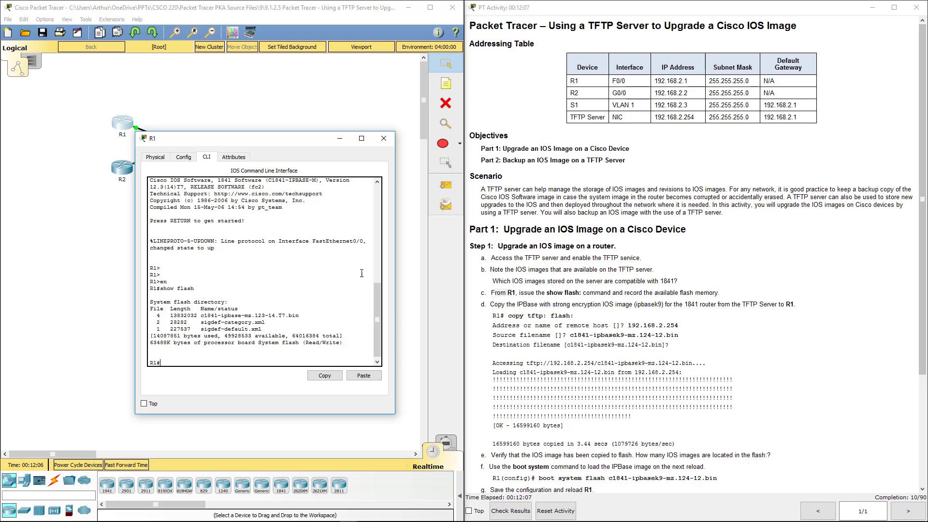
Rerun show flash on R1 to review the c1841-ipbase-mz.123-14.T7.bin image
{"action": "left_click_drag", "start_coordinate": [377, 298], "coordinate": [405, 186]}
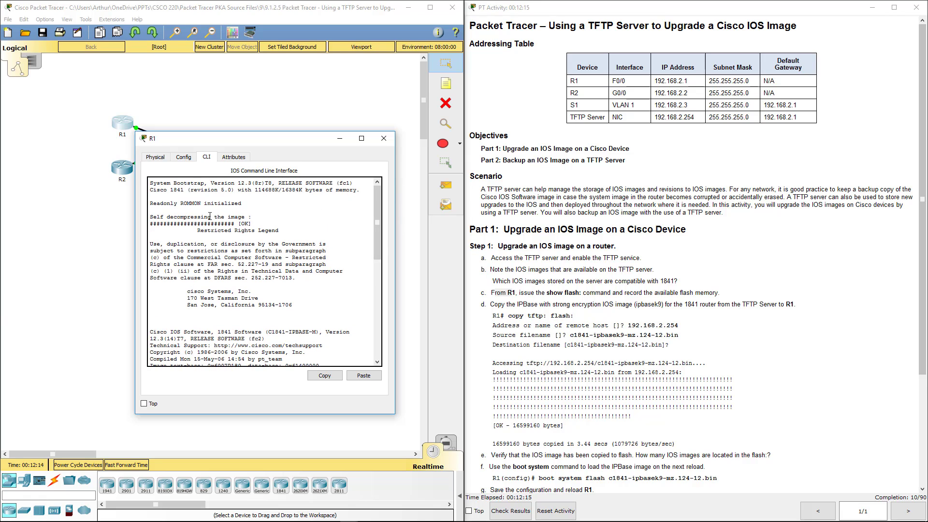
{"action": "scroll", "coordinate": [210, 216], "scroll_direction": "down", "scroll_amount": 1}
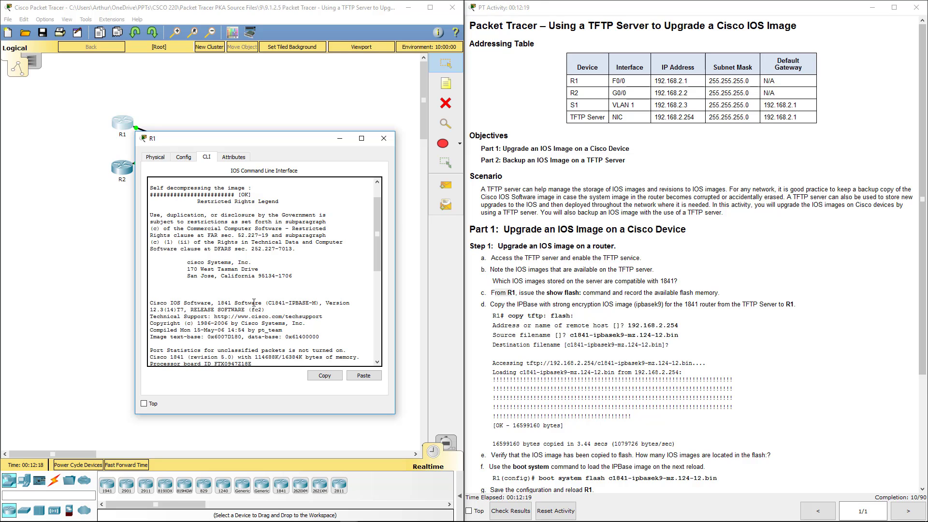
{"action": "scroll", "coordinate": [242, 319], "scroll_direction": "down", "scroll_amount": 1}
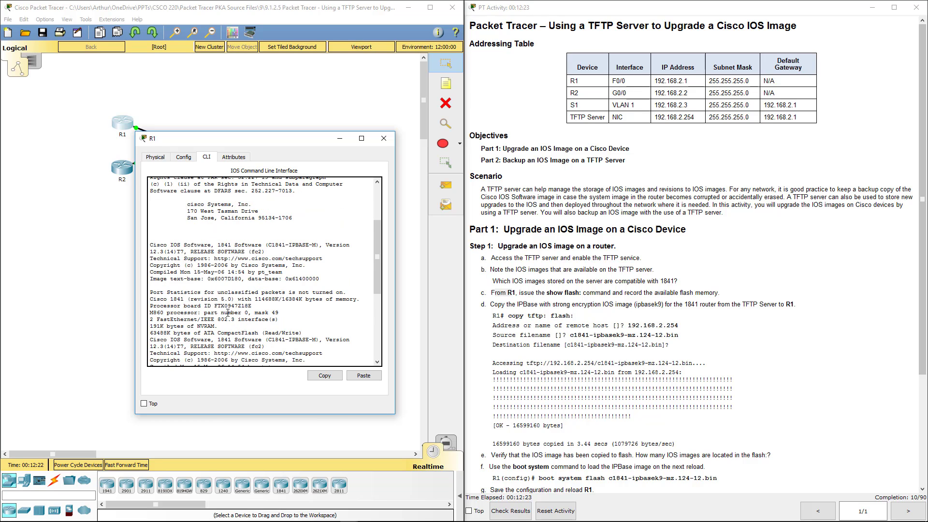
{"action": "key", "text": "Return"}
{"action": "key", "text": "Return"}
{"action": "type", "text": "en"}
{"action": "key", "text": "Return"}
{"action": "type", "text": "show flash"}
{"action": "key", "text": "Return"}
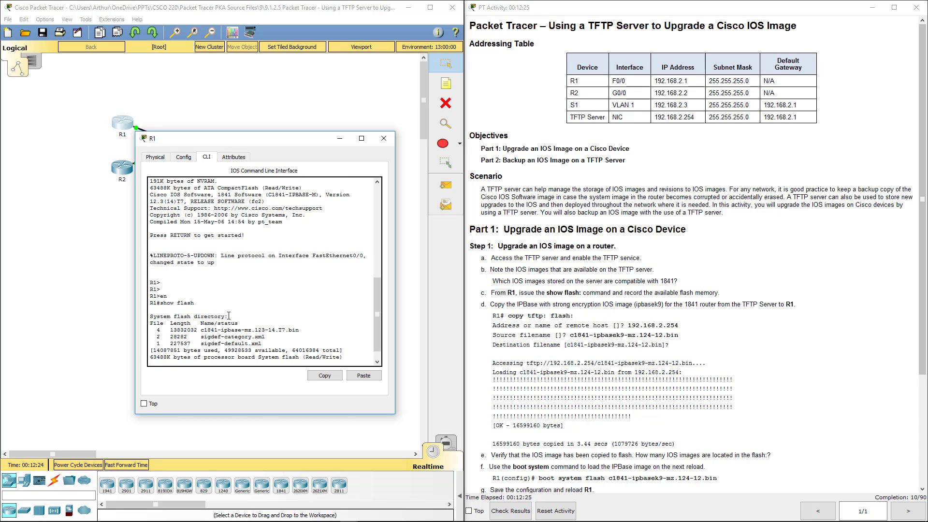
{"action": "left_click_drag", "start_coordinate": [163, 286], "coordinate": [221, 285]}
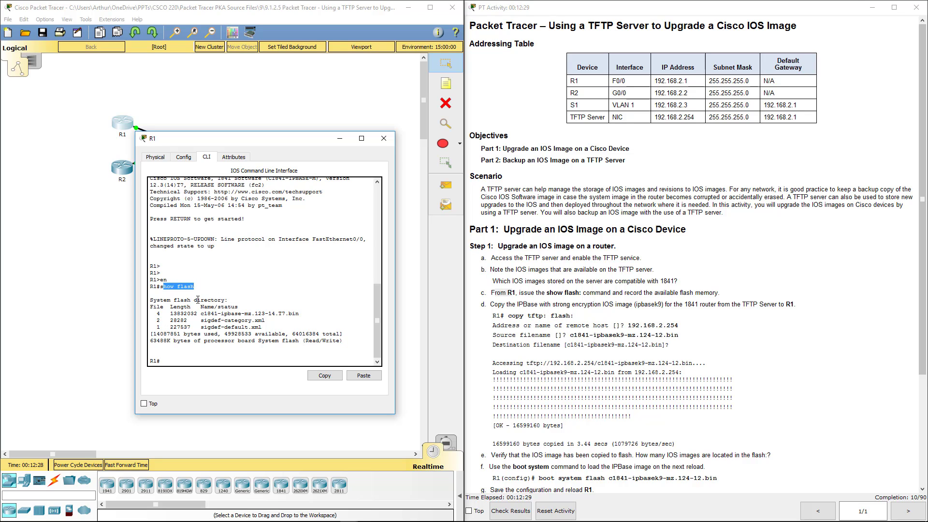
{"action": "left_click", "coordinate": [205, 313]}
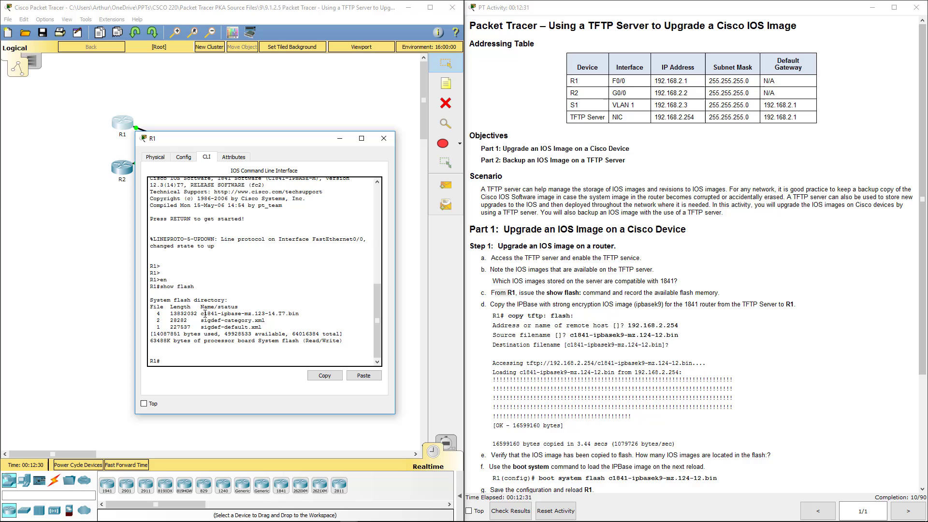
Run copy tftp: flash: on R1 with TFTP server 192.168.2.254
{"action": "left_click_drag", "start_coordinate": [205, 313], "coordinate": [302, 314]}
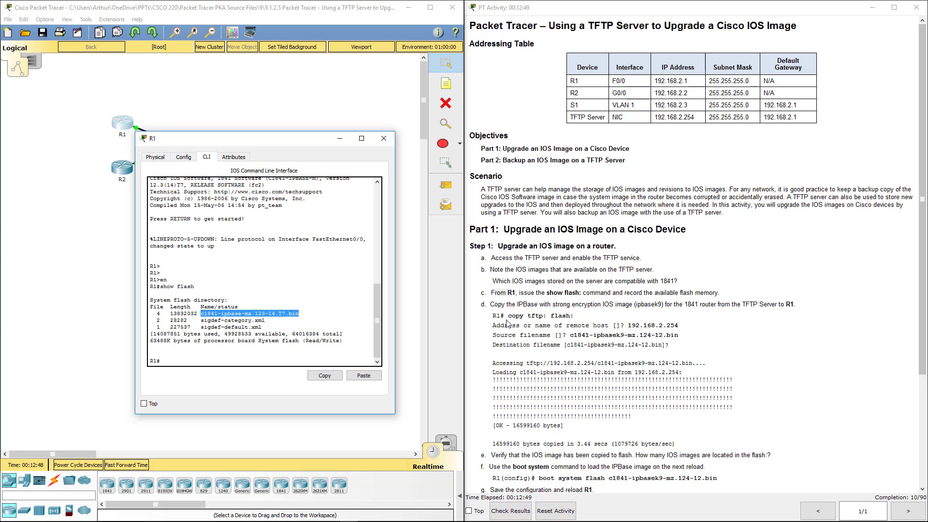
{"action": "left_click_drag", "start_coordinate": [506, 316], "coordinate": [573, 316]}
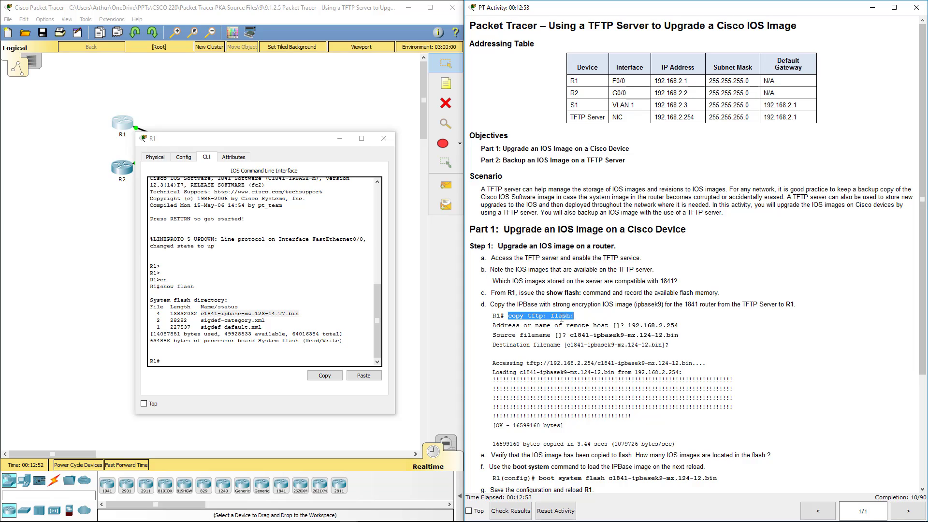
{"action": "left_click", "coordinate": [182, 380]}
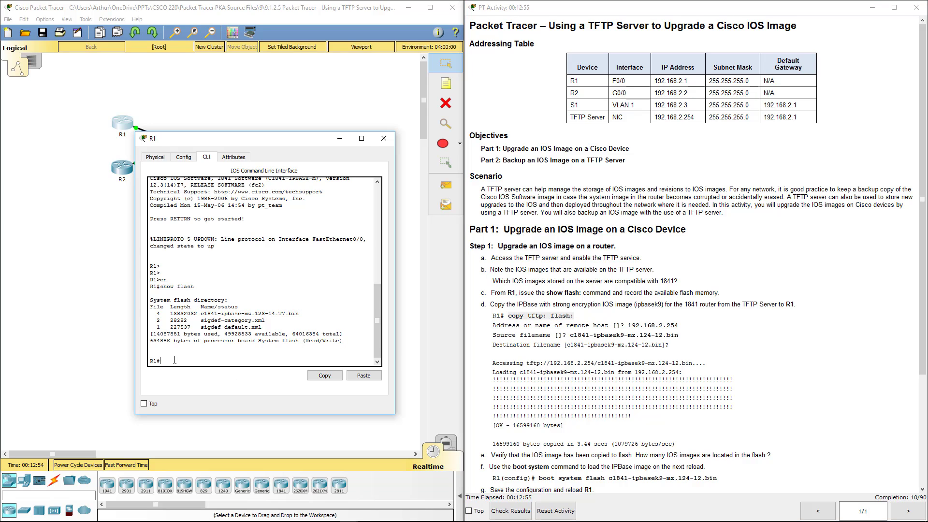
{"action": "left_click", "coordinate": [364, 375]}
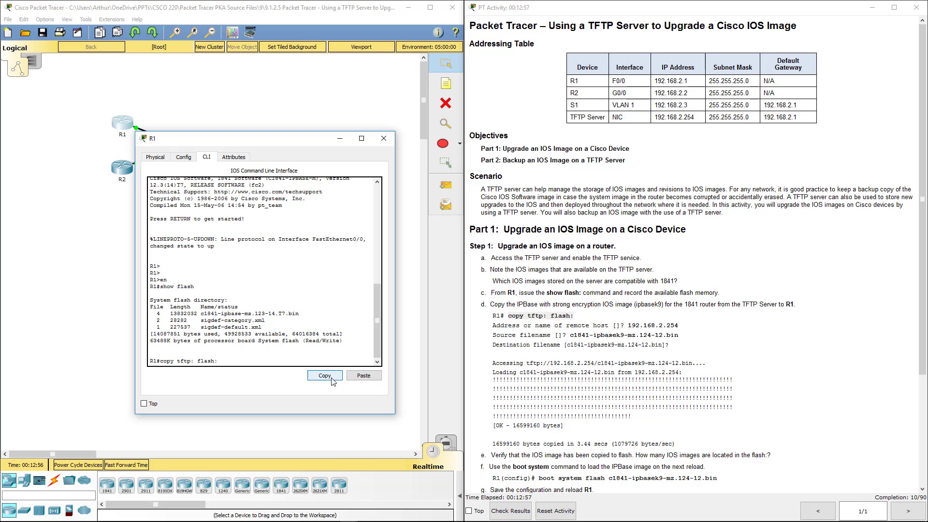
{"action": "key", "text": "Return"}
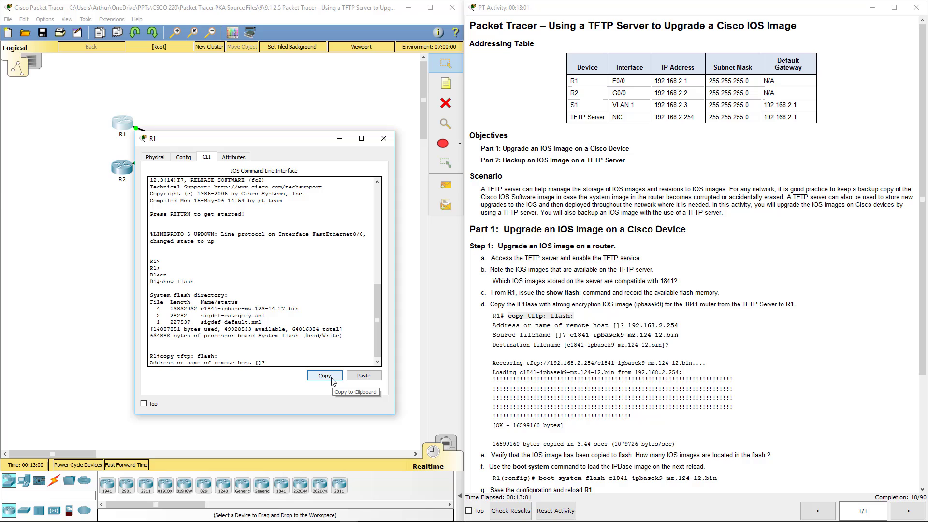
{"action": "type", "text": "192.168.2"}
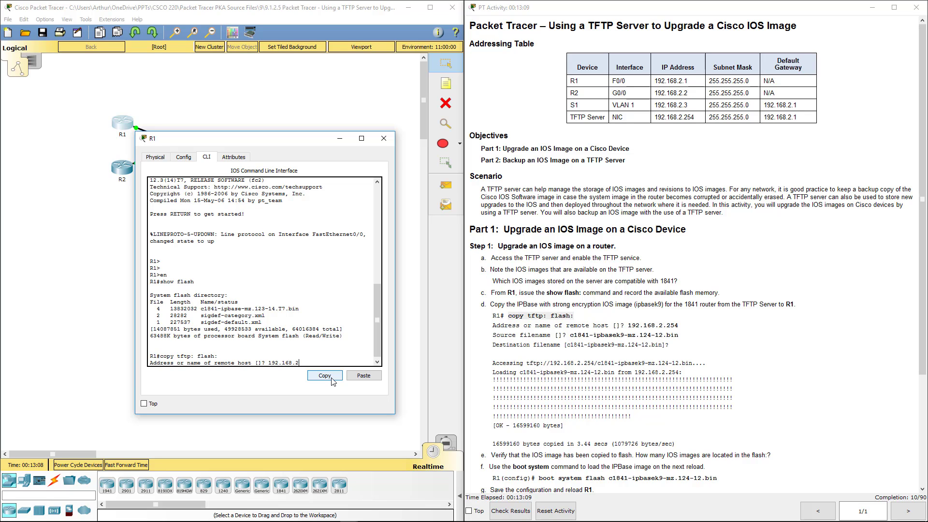
{"action": "type", "text": ".254"}
{"action": "key", "text": "Return"}
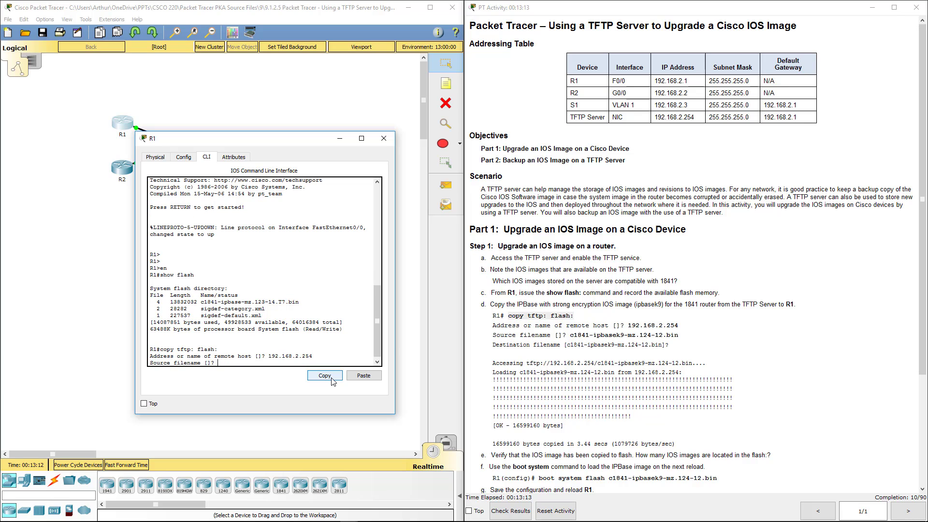
Give c1841-ipbasek9-mz.124-12.bin as the source filename and start the transfer
{"action": "left_click", "coordinate": [573, 336]}
{"action": "left_click_drag", "start_coordinate": [574, 337], "coordinate": [680, 339]}
{"action": "key", "text": "ctrl+c"}
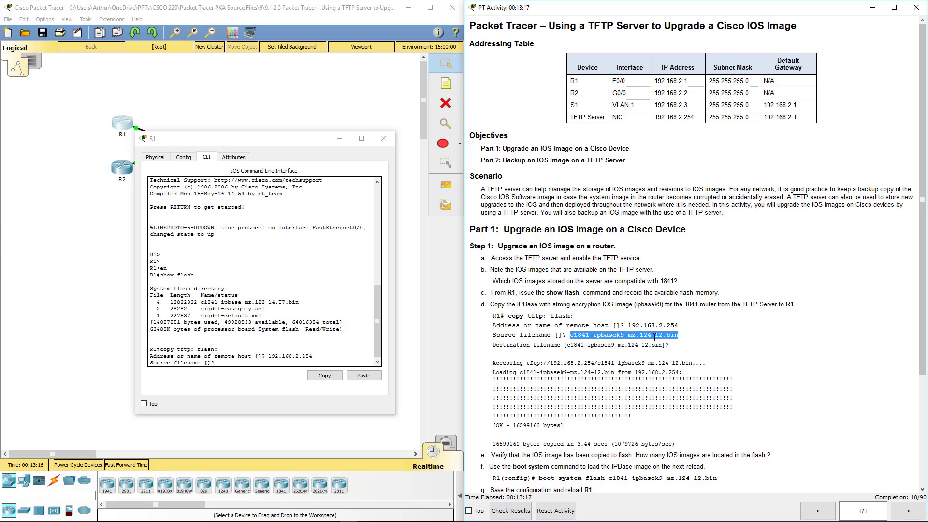
{"action": "left_click", "coordinate": [246, 370]}
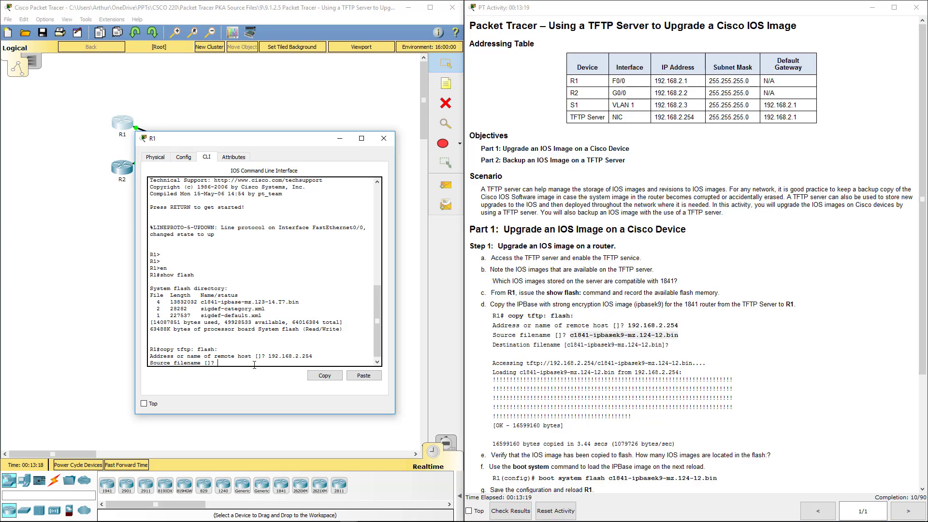
{"action": "left_click", "coordinate": [362, 376]}
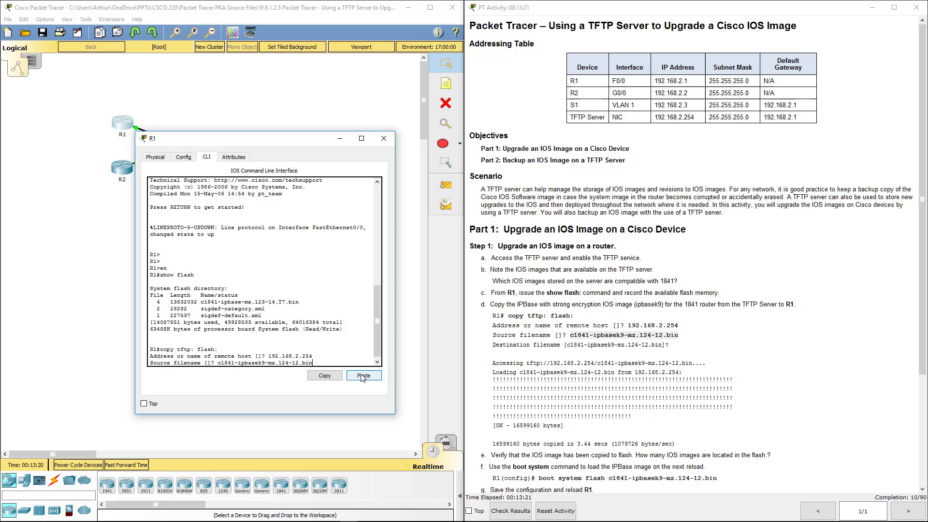
{"action": "key", "text": "Return"}
{"action": "key", "text": "Return"}
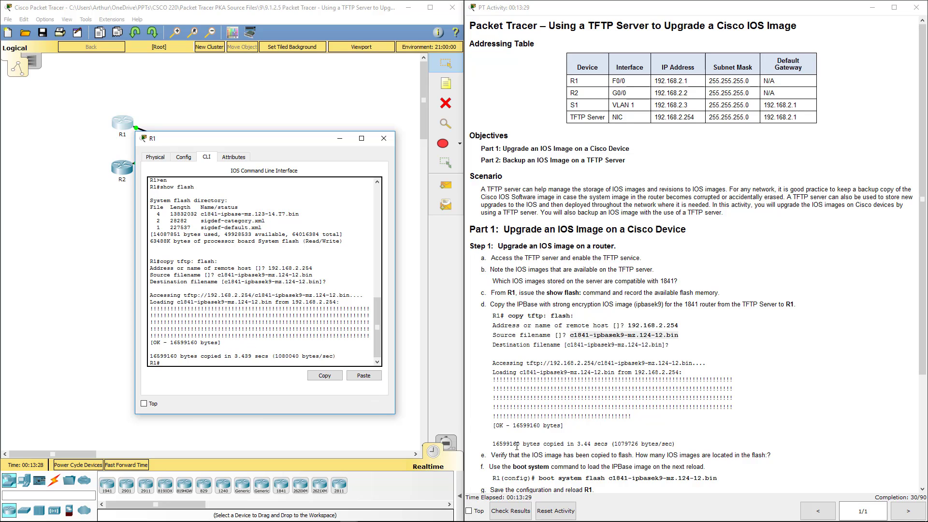
Set R1 to boot system flash c1841-ipbasek9-mz.124-12.bin in global configuration
{"action": "left_click", "coordinate": [769, 358]}
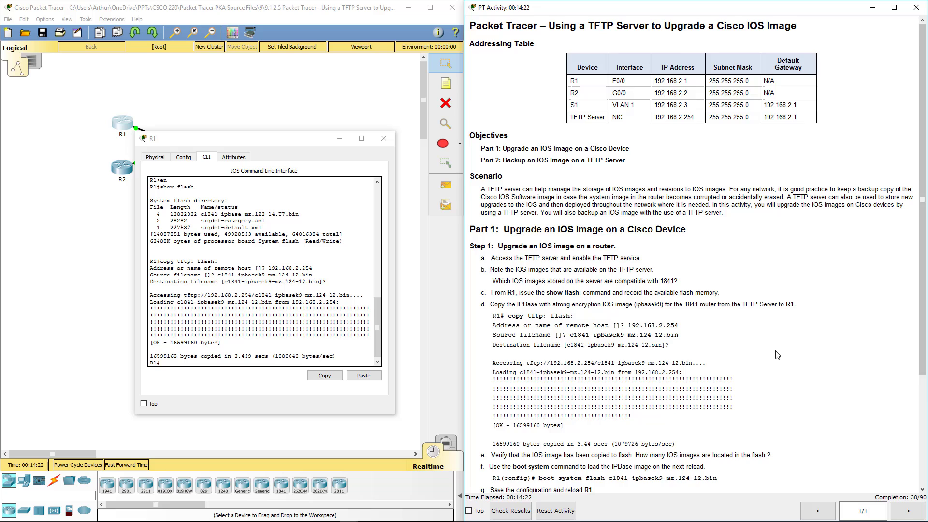
{"action": "scroll", "coordinate": [773, 355], "scroll_direction": "down", "scroll_amount": 3}
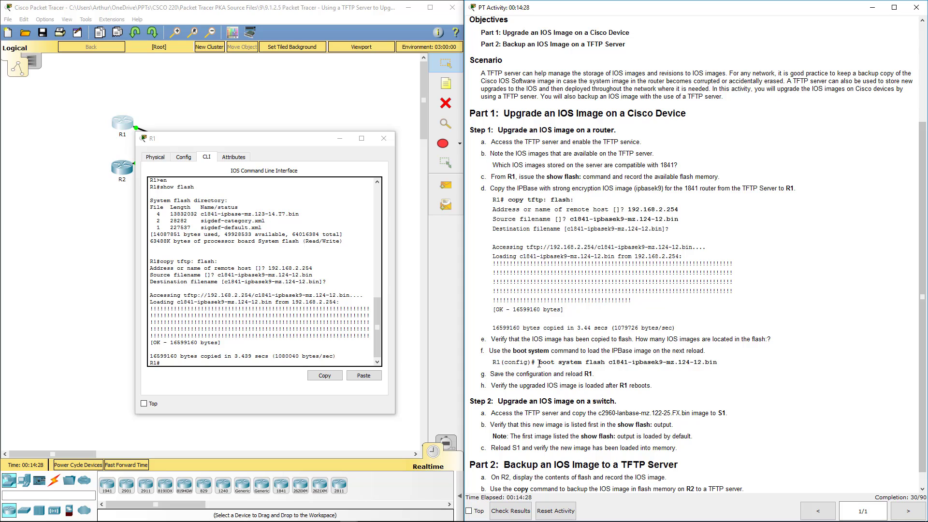
{"action": "left_click_drag", "start_coordinate": [538, 362], "coordinate": [717, 362]}
{"action": "key", "text": "ctrl+c"}
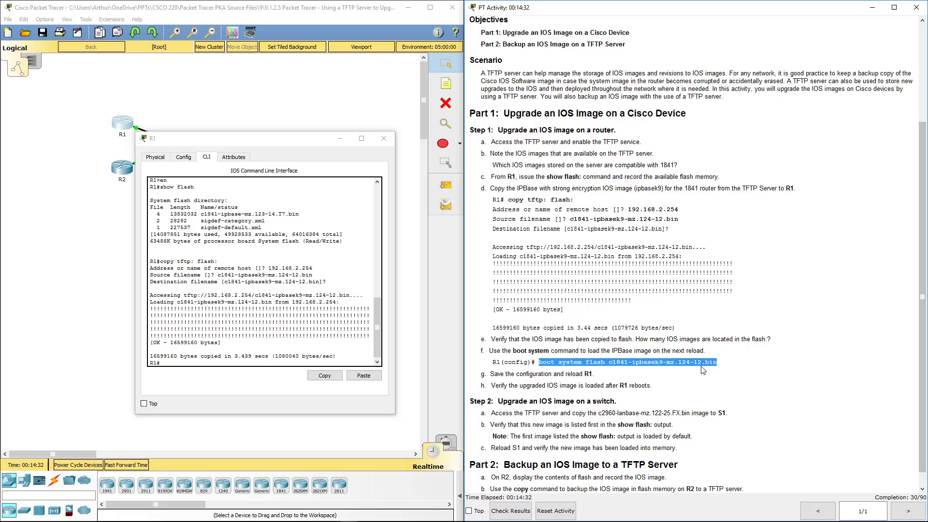
{"action": "left_click", "coordinate": [172, 362]}
{"action": "type", "text": "c"}
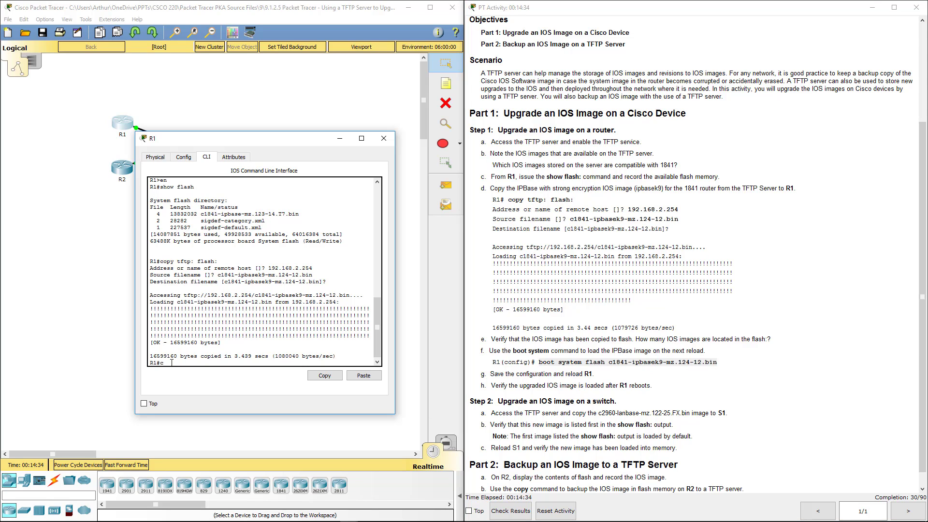
{"action": "type", "text": "onfig t"}
{"action": "key", "text": "Return"}
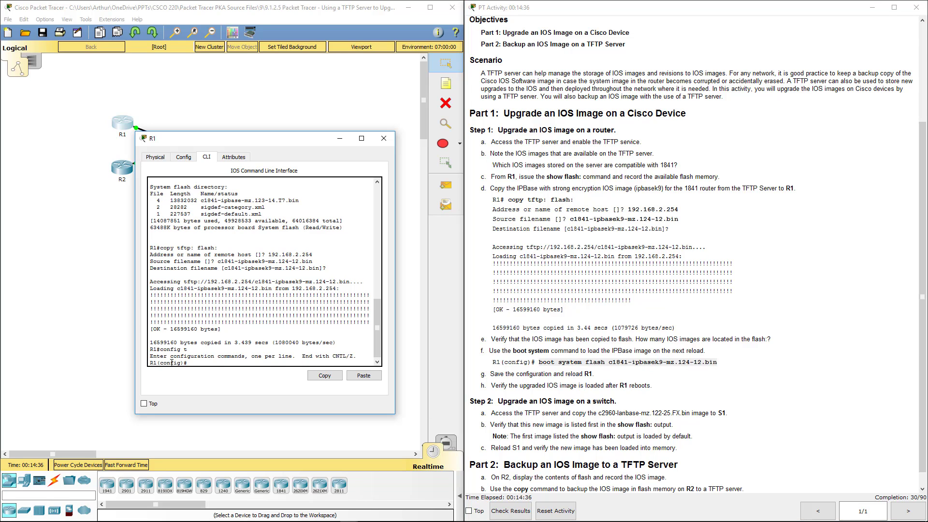
{"action": "left_click", "coordinate": [364, 376]}
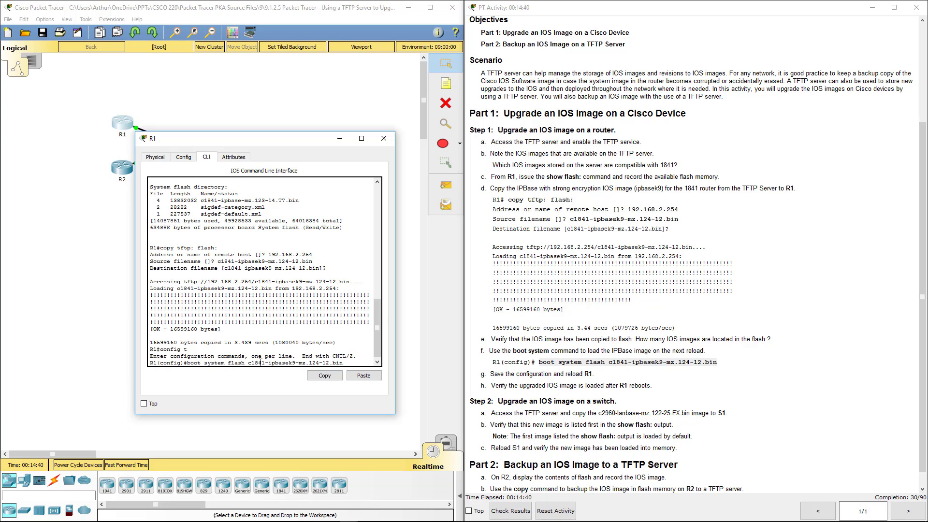
{"action": "left_click_drag", "start_coordinate": [249, 363], "coordinate": [356, 363]}
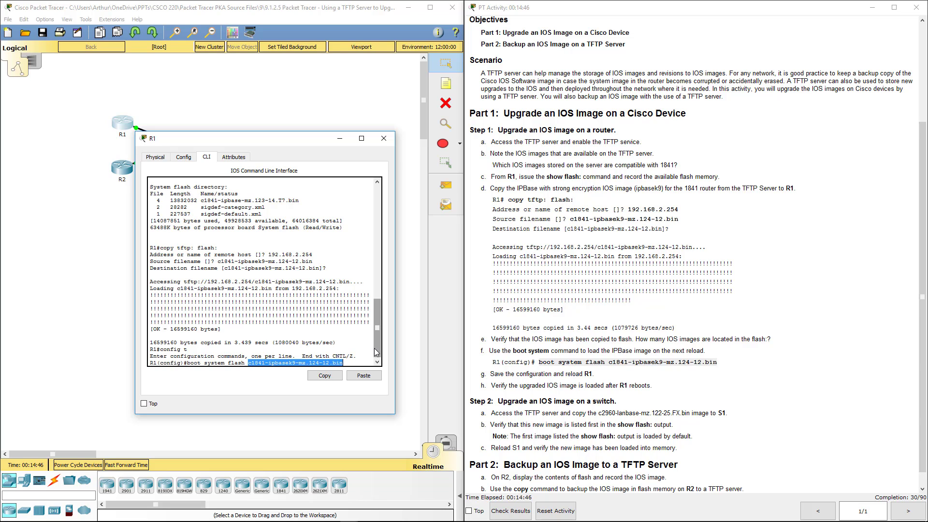
{"action": "key", "text": "Return"}
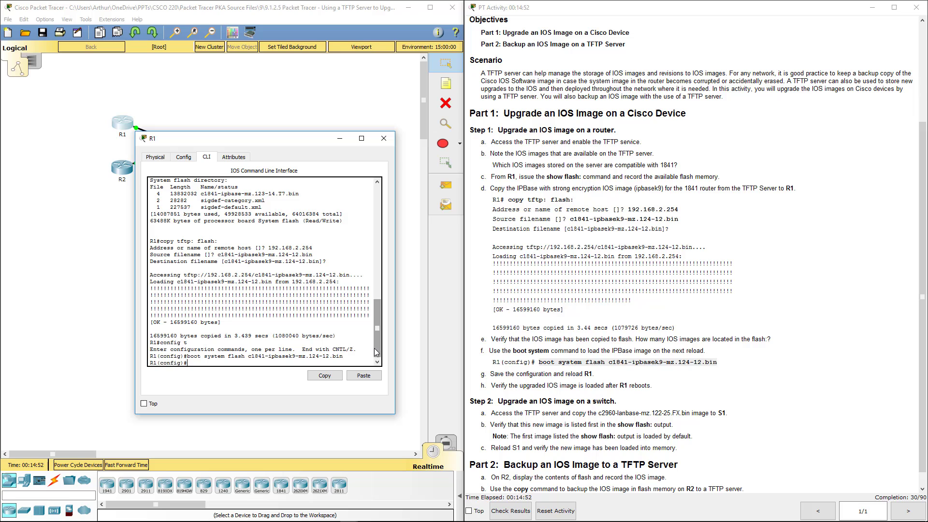
Exit configuration mode and start copy run start on R1
{"action": "type", "text": "exit"}
{"action": "key", "text": "Return"}
{"action": "key", "text": "Return"}
{"action": "key", "text": "Return"}
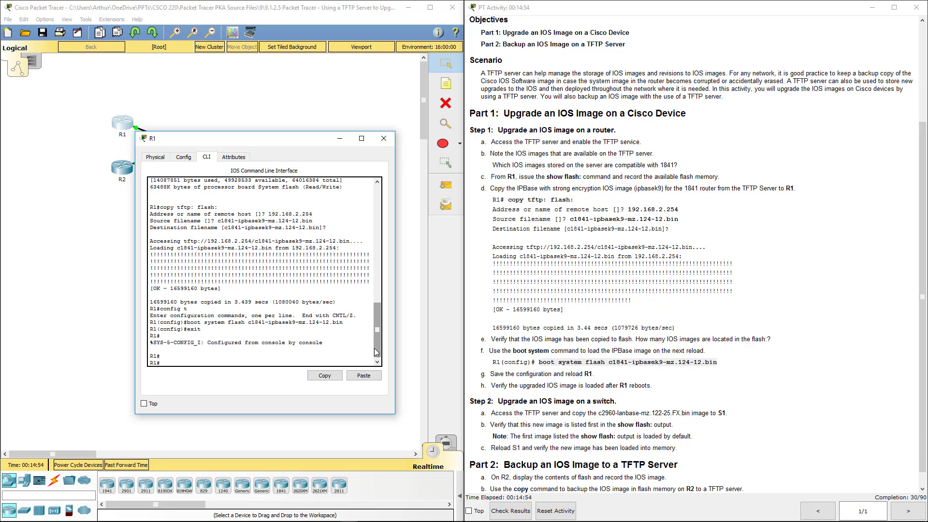
{"action": "type", "text": "copy r"}
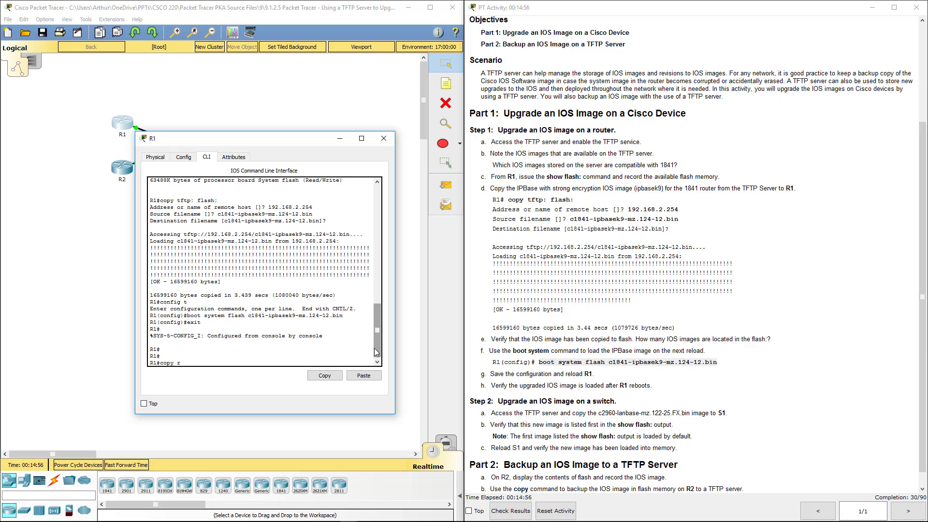
{"action": "type", "text": "un start"}
{"action": "key", "text": "Return"}
{"action": "key", "text": "Return"}
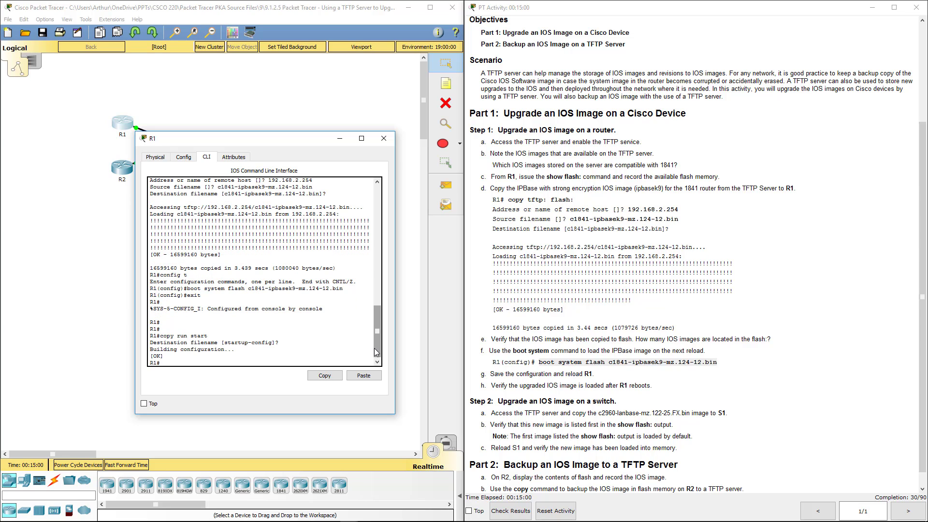
Reload R1 and let it boot C1841-IPBASEK9-M Version 12.4(12)
{"action": "type", "text": "reload"}
{"action": "key", "text": "Return"}
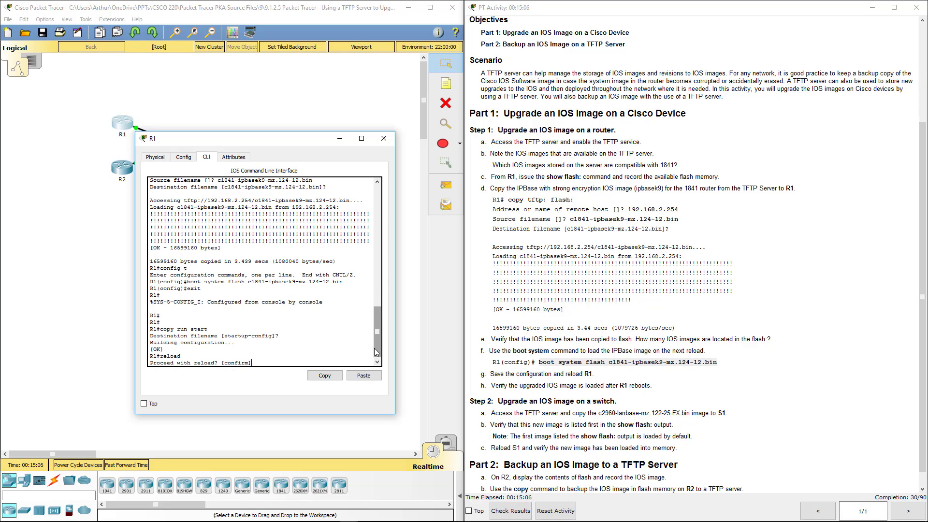
{"action": "key", "text": "Return"}
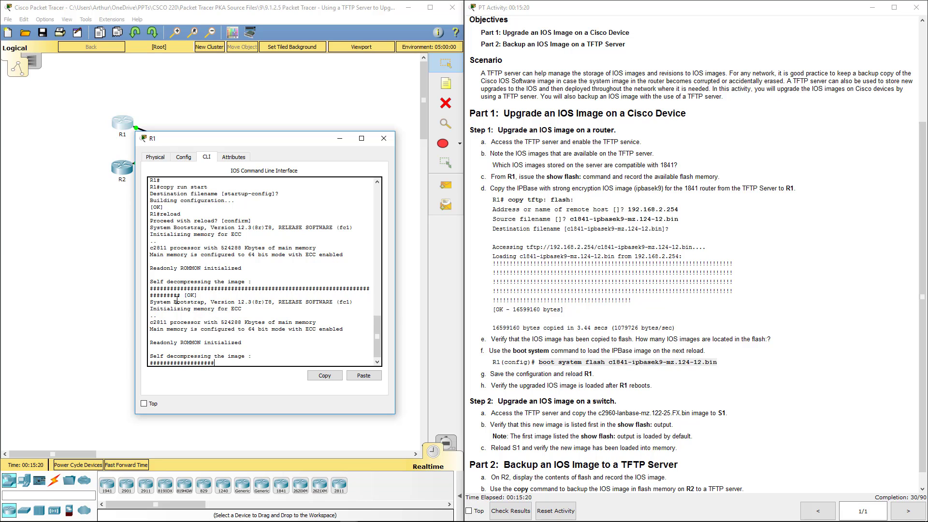
{"action": "left_click_drag", "start_coordinate": [248, 363], "coordinate": [191, 366]}
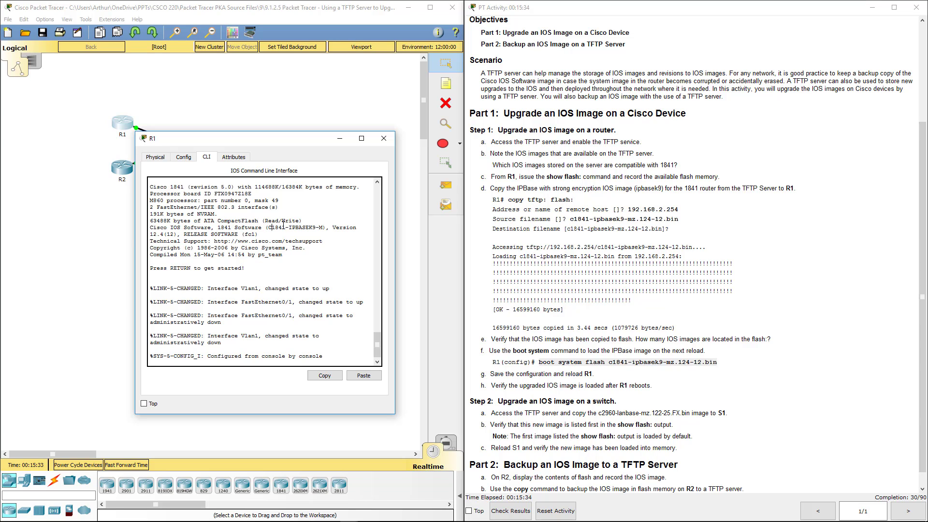
Confirm R1's version shows IPBASEK9 as in the instructions, and close R1's window
{"action": "left_click_drag", "start_coordinate": [271, 227], "coordinate": [323, 227]}
{"action": "left_click", "coordinate": [283, 240]}
{"action": "double_click", "coordinate": [602, 219]}
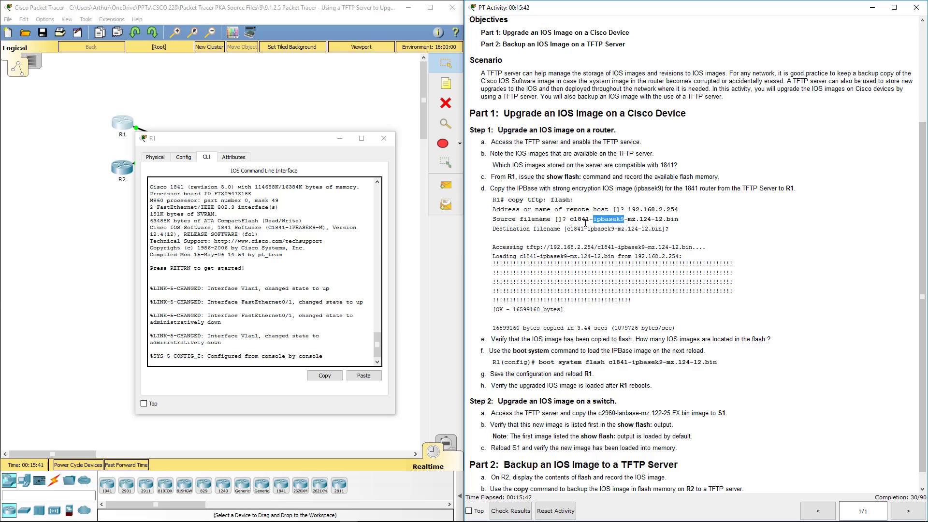
{"action": "double_click", "coordinate": [301, 228]}
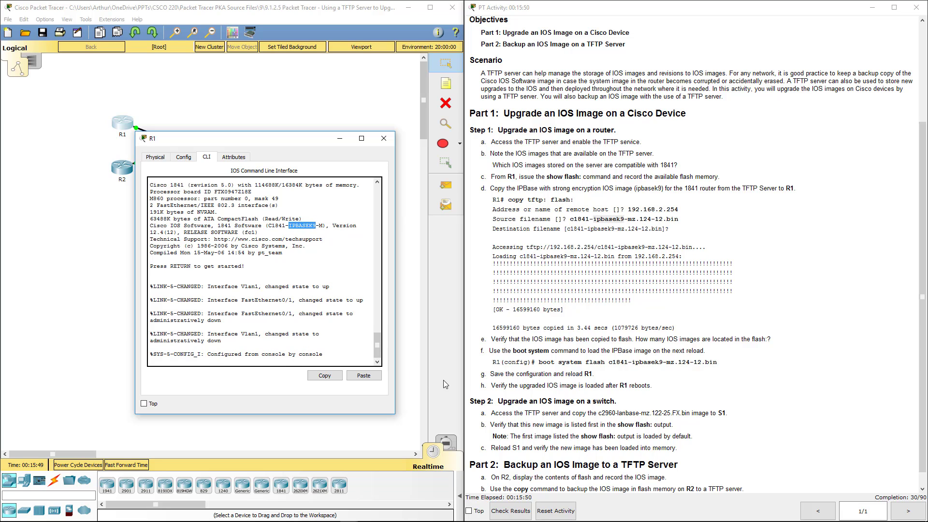
{"action": "left_click", "coordinate": [513, 385]}
{"action": "scroll", "coordinate": [514, 385], "scroll_direction": "down", "scroll_amount": 1}
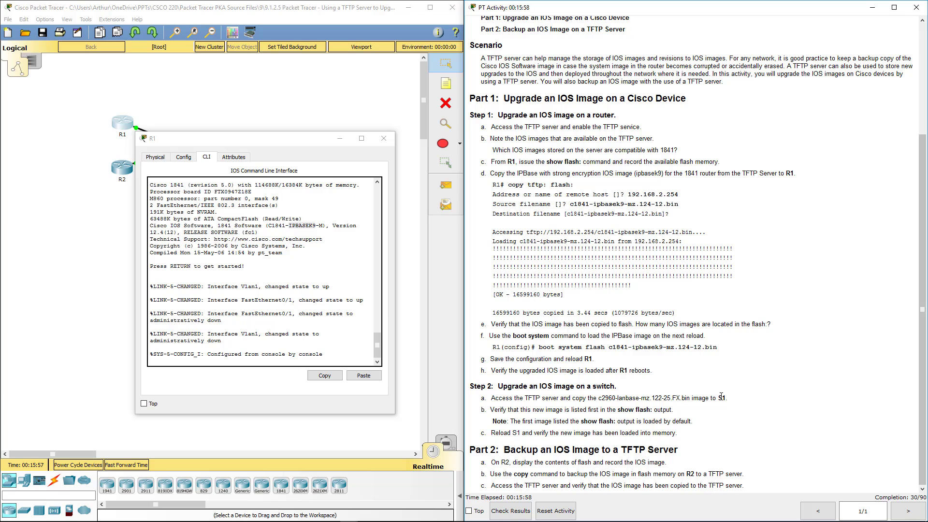
{"action": "left_click_drag", "start_coordinate": [721, 397], "coordinate": [725, 397]}
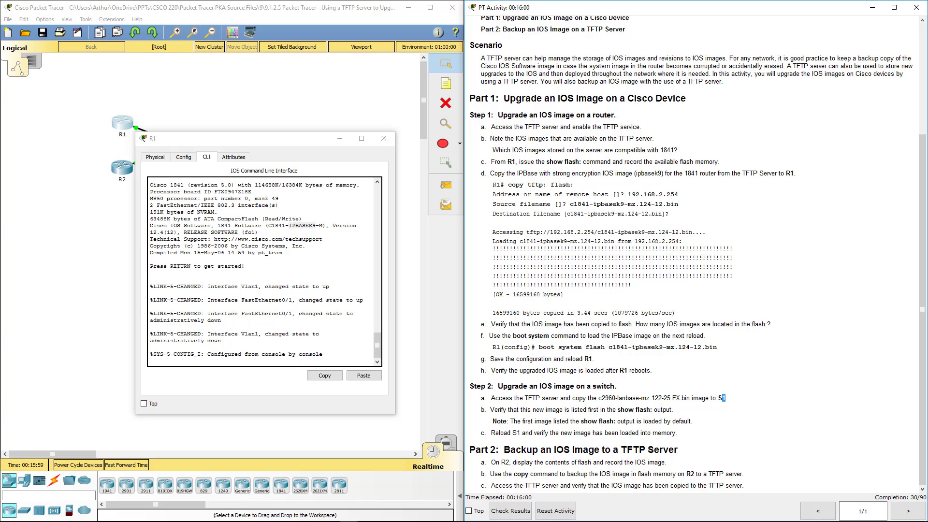
{"action": "left_click", "coordinate": [384, 138]}
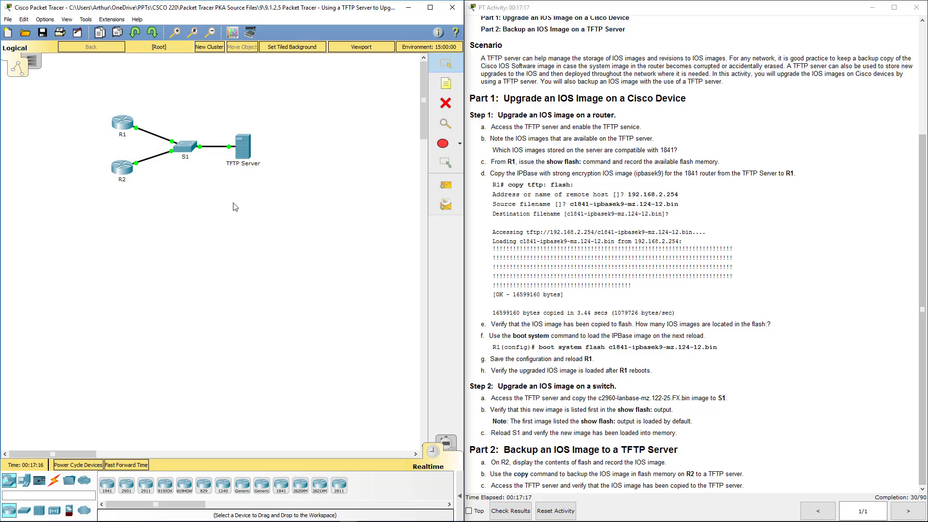
Open S1's CLI and enter privileged mode with en
{"action": "left_click", "coordinate": [185, 147]}
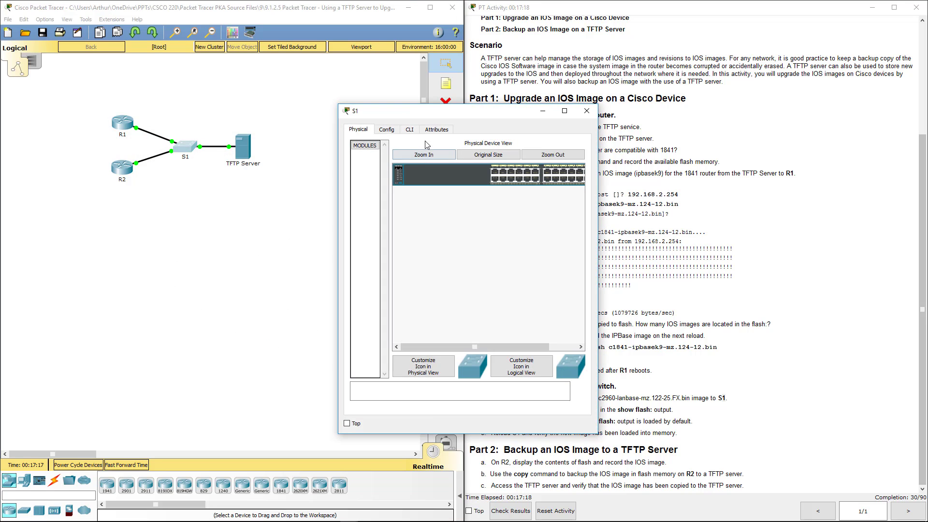
{"action": "left_click", "coordinate": [409, 129]}
{"action": "left_click_drag", "start_coordinate": [454, 118], "coordinate": [168, 115]}
{"action": "key", "text": "Return"}
{"action": "key", "text": "Return"}
{"action": "key", "text": "Return"}
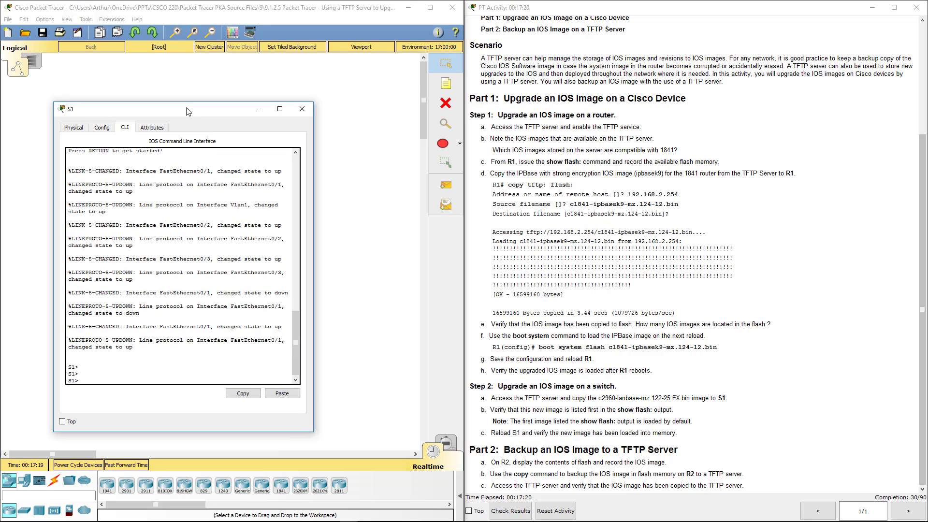
{"action": "type", "text": "en"}
{"action": "key", "text": "Return"}
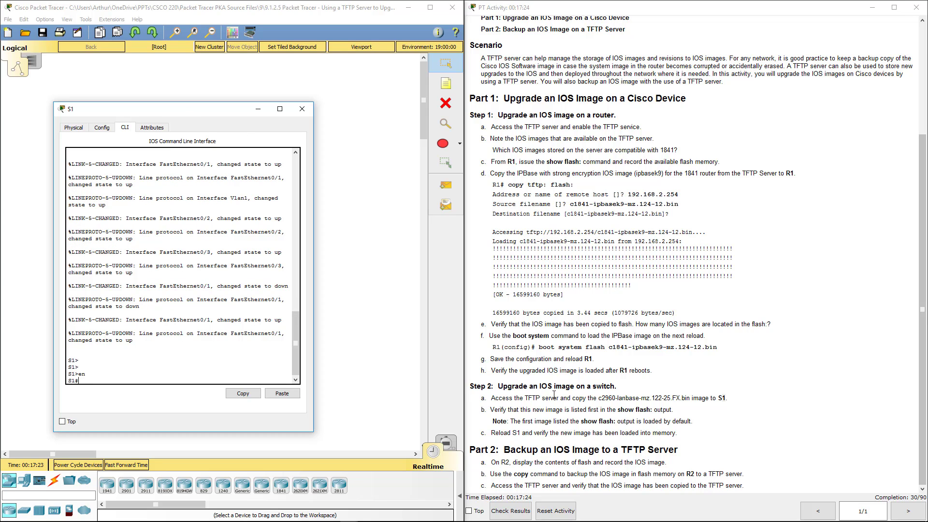
Start copy tftp: flash on S1 with remote host 192.168.2.54
{"action": "left_click_drag", "start_coordinate": [542, 397], "coordinate": [730, 398]}
{"action": "left_click", "coordinate": [80, 381]}
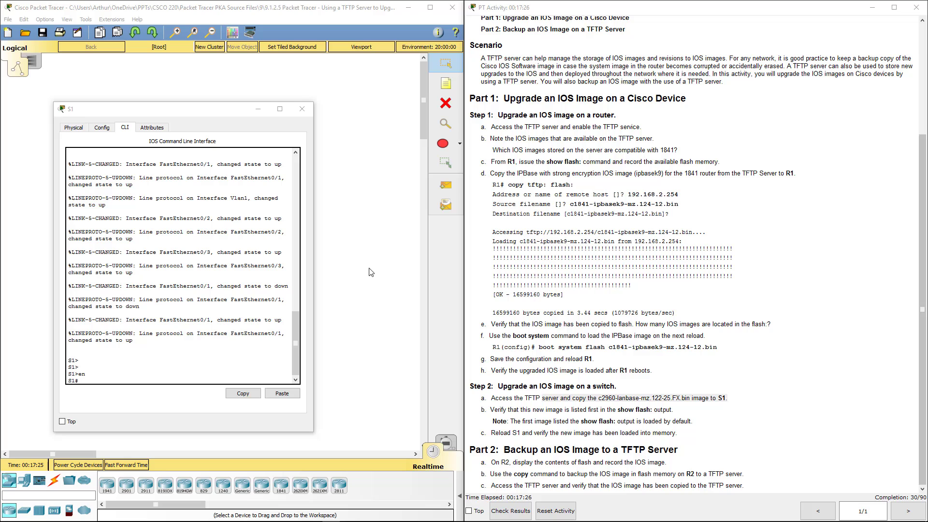
{"action": "type", "text": "c"}
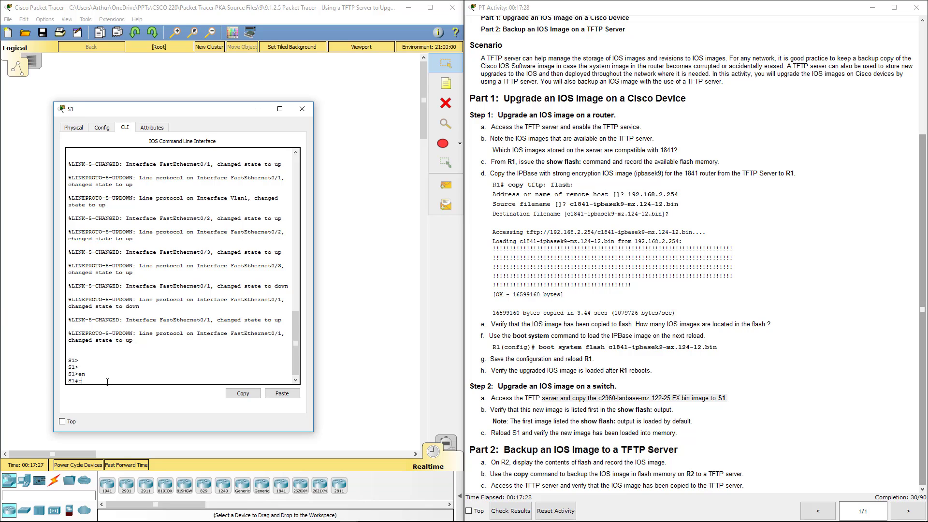
{"action": "type", "text": "opy  tftp: flash"}
{"action": "key", "text": "Return"}
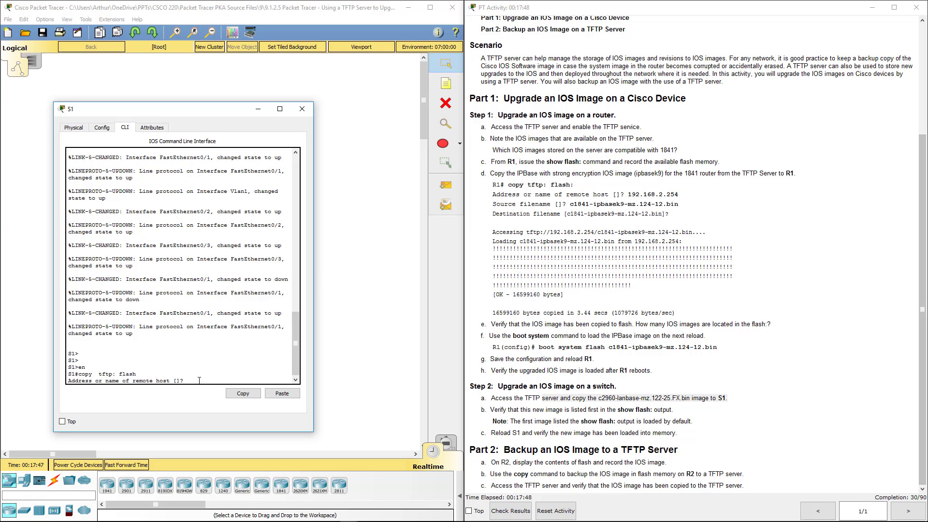
{"action": "type", "text": "2.168.2.54"}
{"action": "key", "text": "Return"}
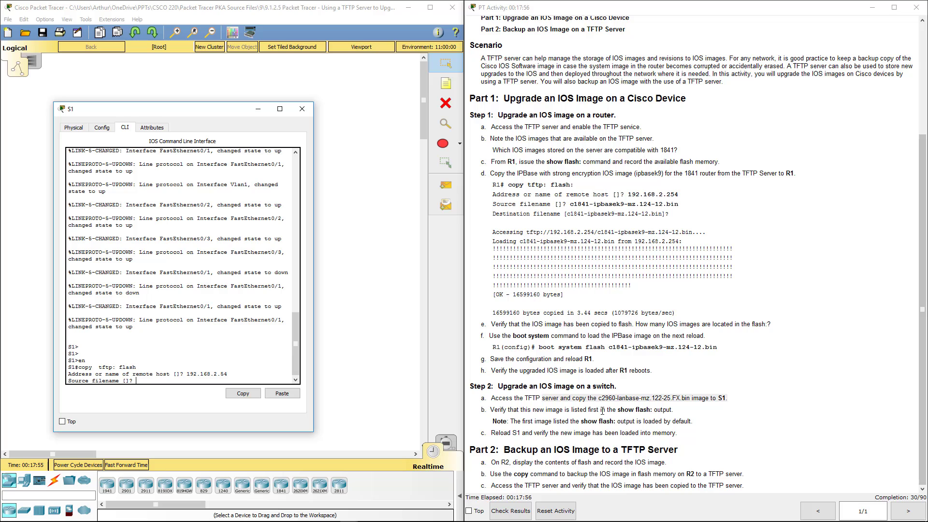
{"action": "left_click", "coordinate": [609, 410]}
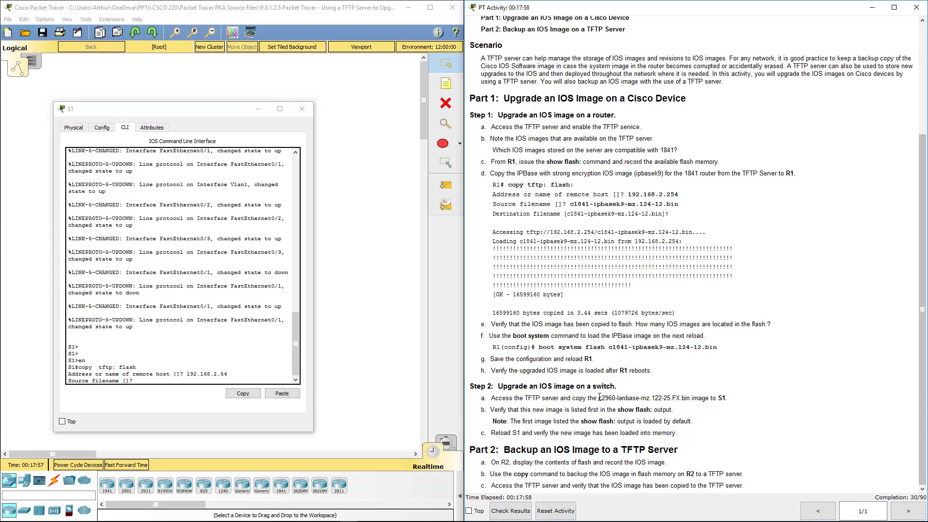
{"action": "left_click_drag", "start_coordinate": [598, 397], "coordinate": [690, 400]}
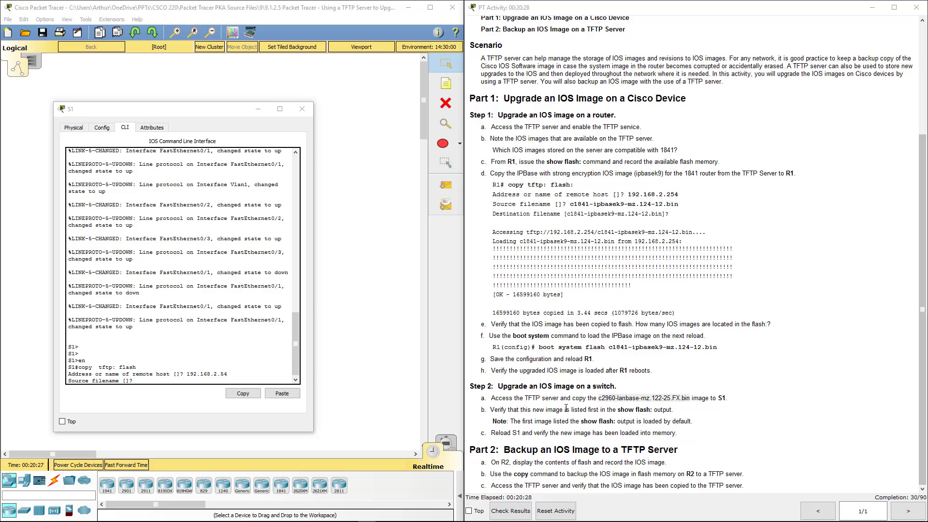
Request source c2960-lanbase-mz.122-25.FX.bin with the default destination filename
{"action": "left_click", "coordinate": [609, 401]}
{"action": "left_click_drag", "start_coordinate": [598, 400], "coordinate": [691, 397]}
{"action": "key", "text": "ctrl+c"}
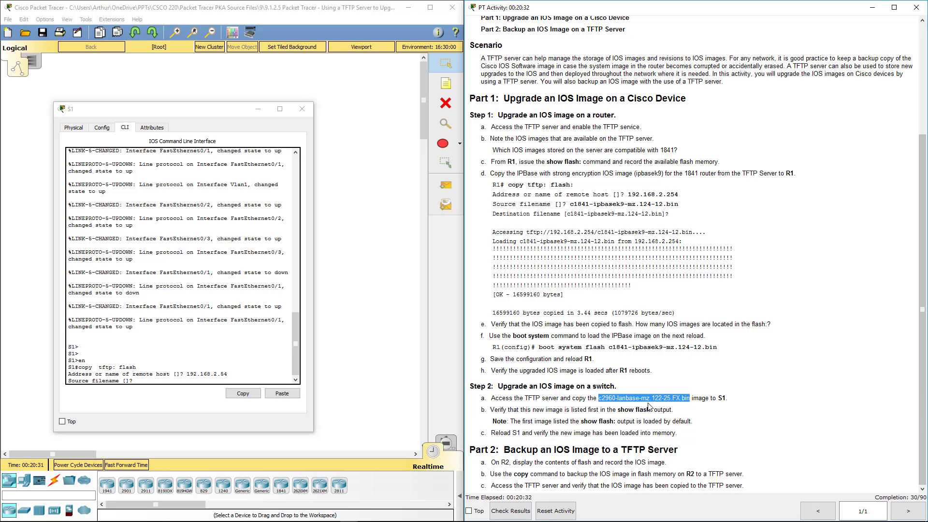
{"action": "left_click", "coordinate": [180, 384]}
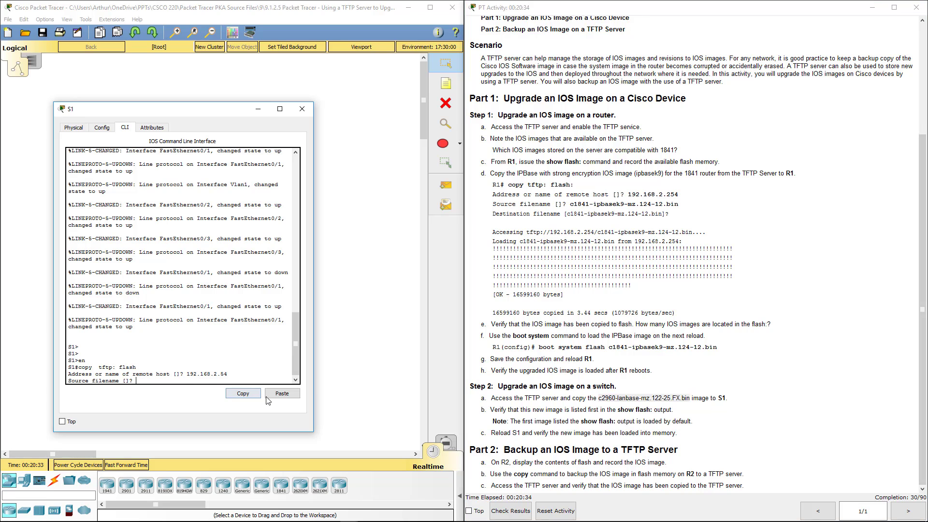
{"action": "left_click", "coordinate": [282, 393]}
{"action": "key", "text": "Return"}
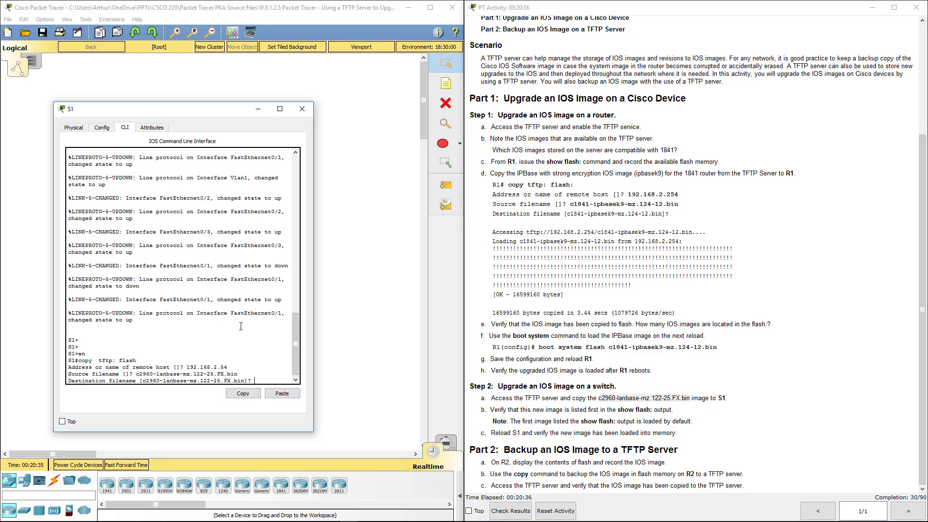
{"action": "key", "text": "Return"}
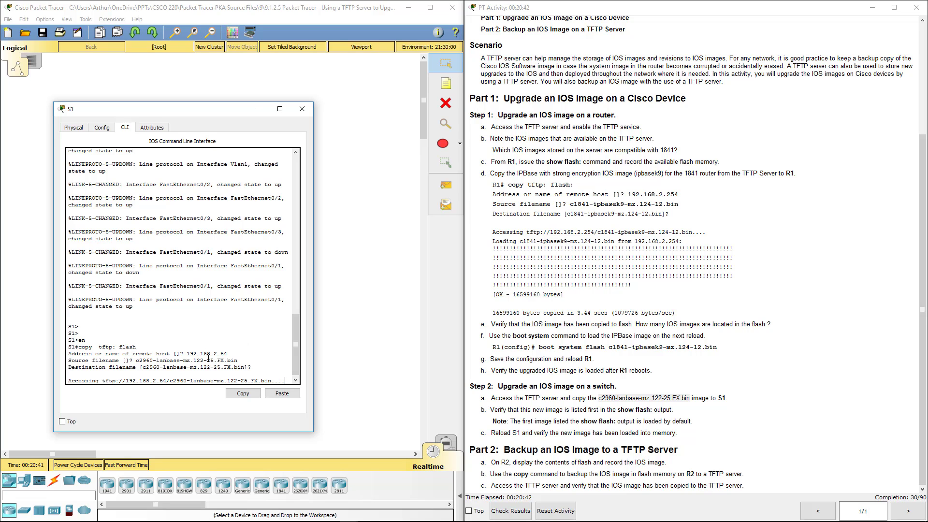
Inspect the timeout error showing the wrong 192.168.2.54 server address
{"action": "left_click_drag", "start_coordinate": [218, 354], "coordinate": [226, 354]}
{"action": "left_click", "coordinate": [233, 365]}
{"action": "scroll", "coordinate": [292, 361], "scroll_direction": "down", "scroll_amount": 1}
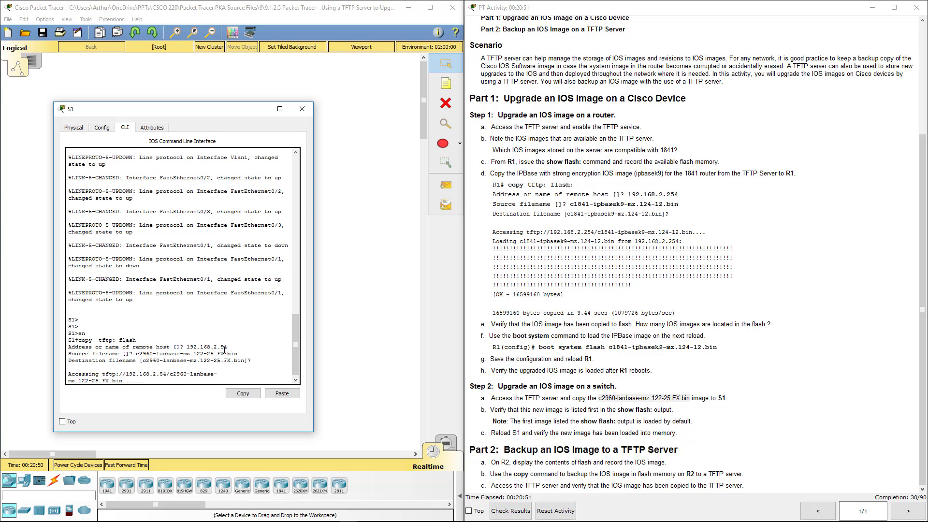
{"action": "left_click", "coordinate": [209, 364]}
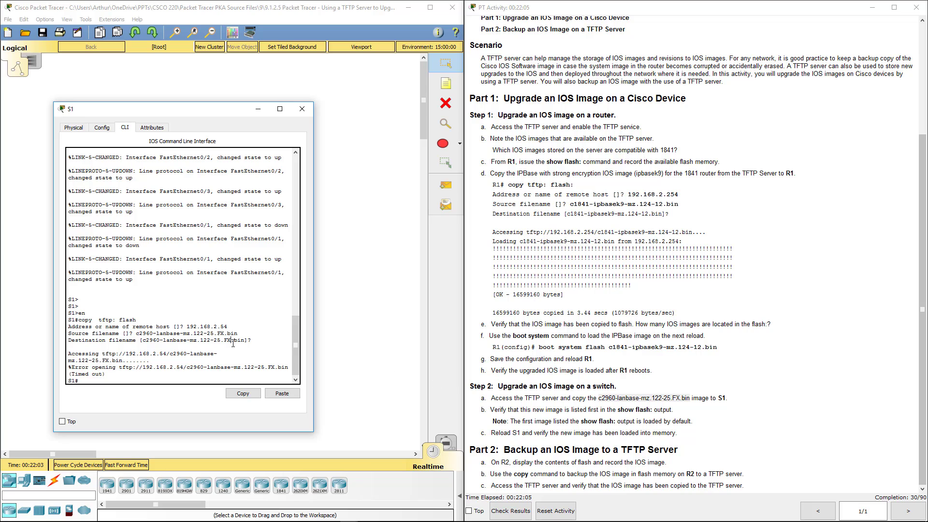
Rerun copy tftp: flash from 192.168.2.254 with source c2960-lanbase-mz.122-25.FX.bin
{"action": "type", "text": "tftp: flash"}
{"action": "key", "text": "Return"}
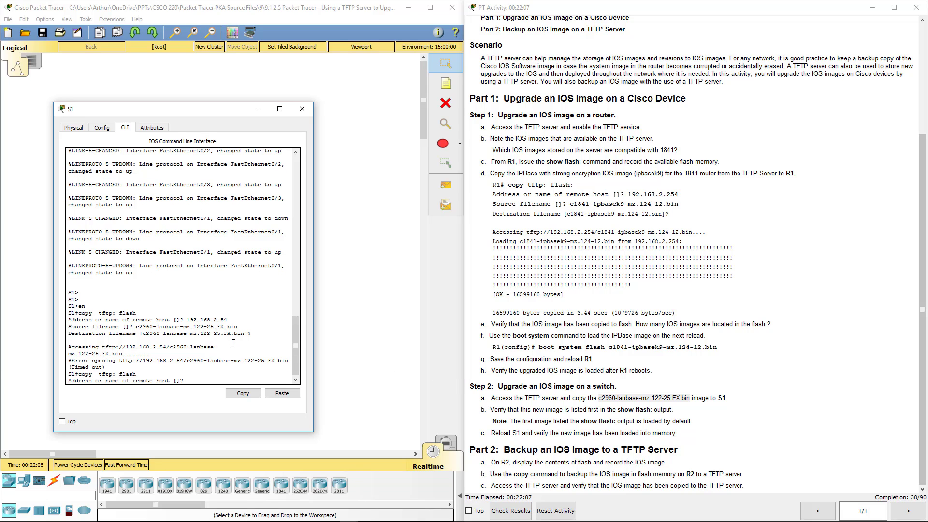
{"action": "type", "text": "192.168.2.254"}
{"action": "key", "text": "Return"}
{"action": "left_click", "coordinate": [284, 394]}
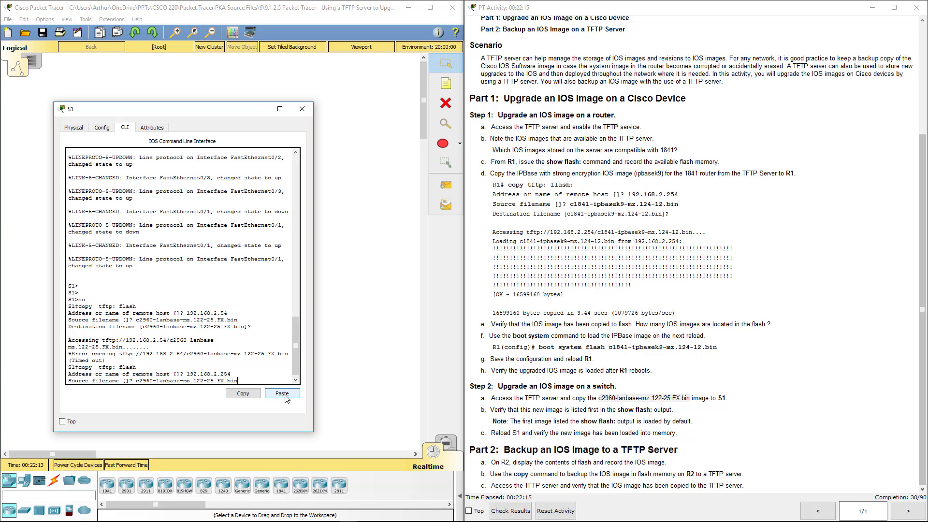
{"action": "key", "text": "Return"}
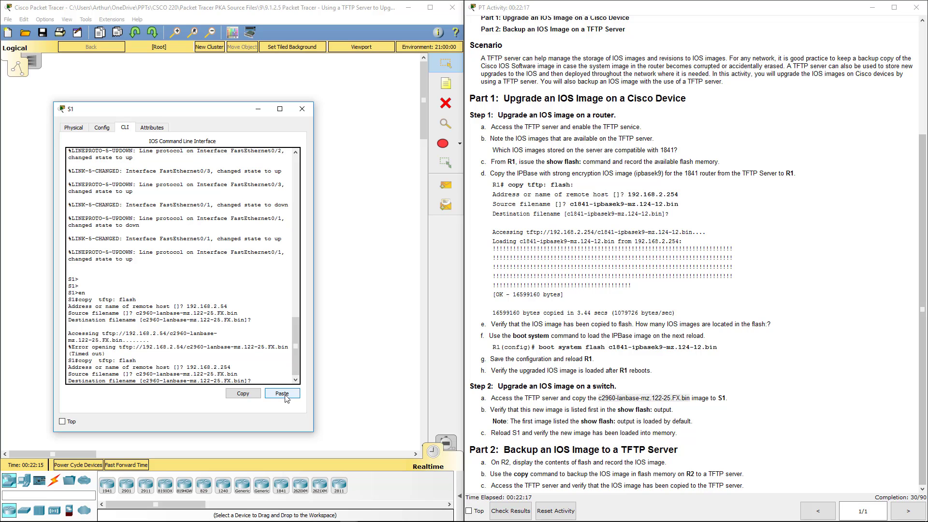
{"action": "key", "text": "Return"}
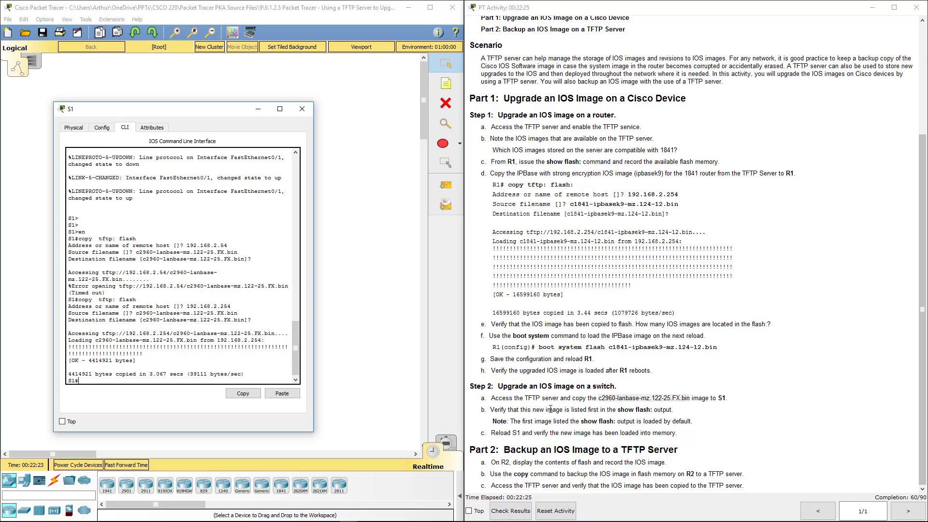
Enter show flash on S1 to verify the new image
{"action": "left_click_drag", "start_coordinate": [501, 409], "coordinate": [673, 409]}
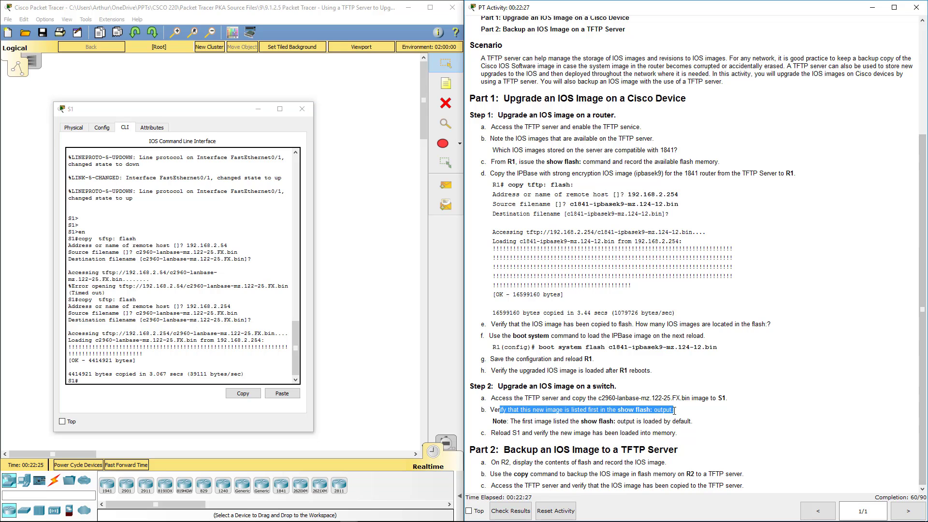
{"action": "left_click", "coordinate": [93, 380]}
{"action": "type", "text": "s"}
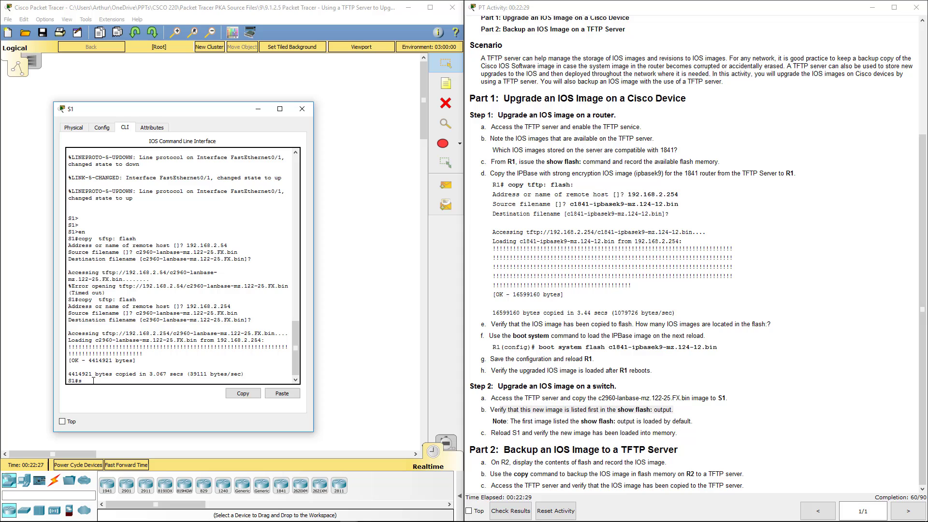
{"action": "type", "text": "how flash"}
Run show flash on S1 to see c2960-lanbase-mz.122-25.FX.bin listed beside the SEE1 image
{"action": "key", "text": "Return"}
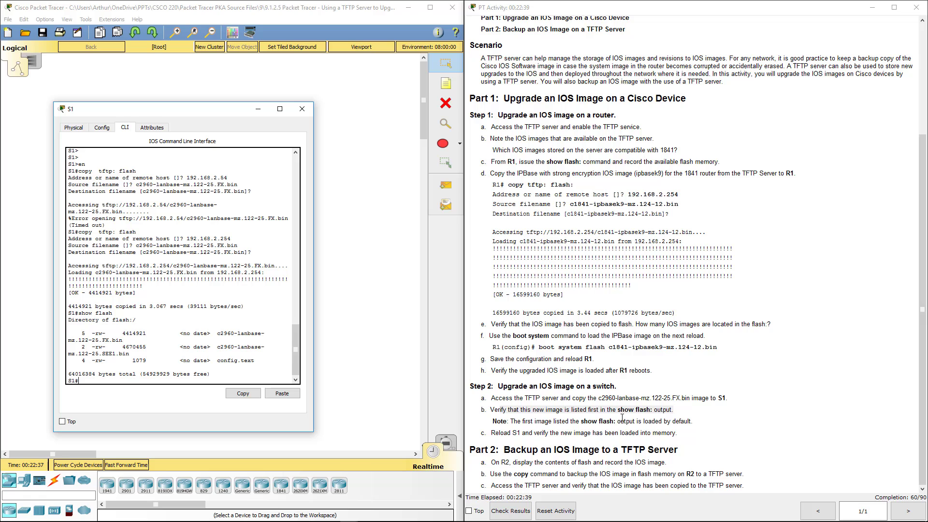
{"action": "left_click", "coordinate": [605, 241]}
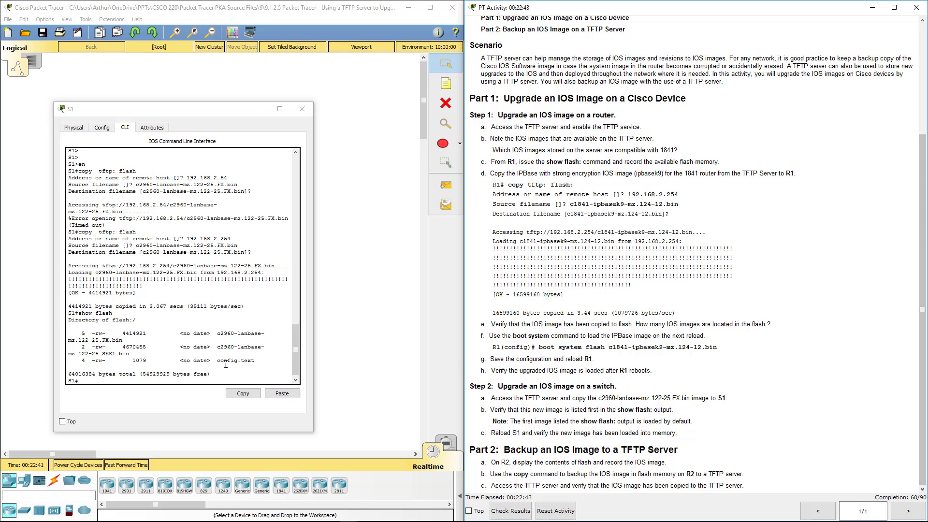
{"action": "left_click", "coordinate": [137, 375]}
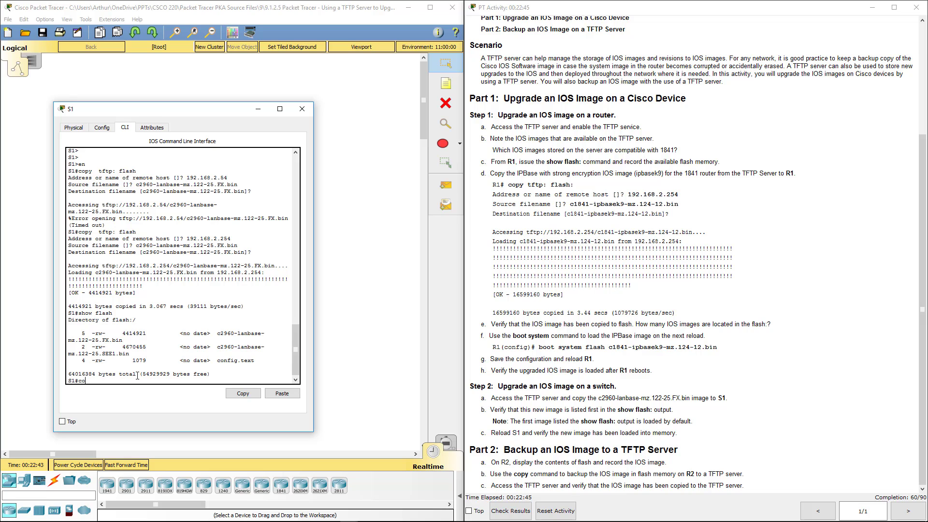
In global configuration, enter boot system flash with the pasted c2960-lanbase-mz.122-25.FX.bin name
{"action": "type", "text": "config t"}
{"action": "key", "text": "Return"}
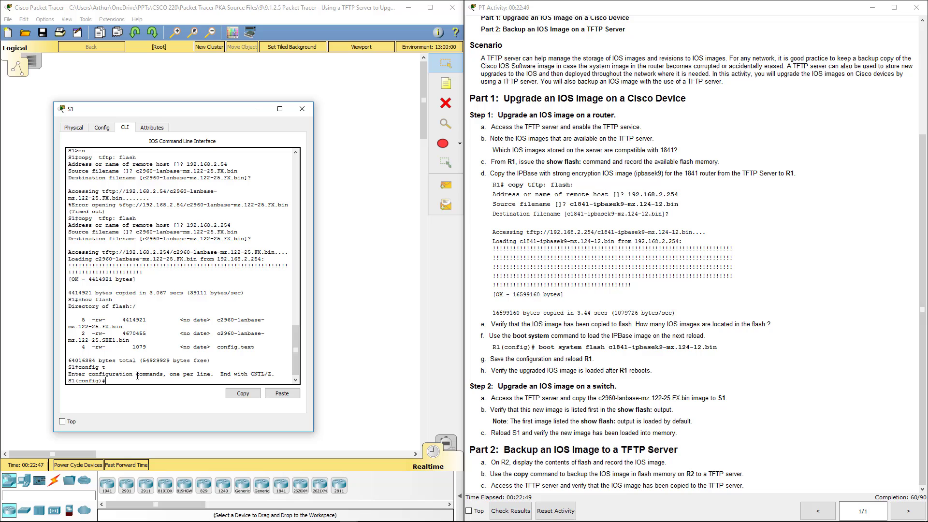
{"action": "type", "text": "boot sy"}
{"action": "key", "text": "Tab"}
{"action": "type", "text": "fl"}
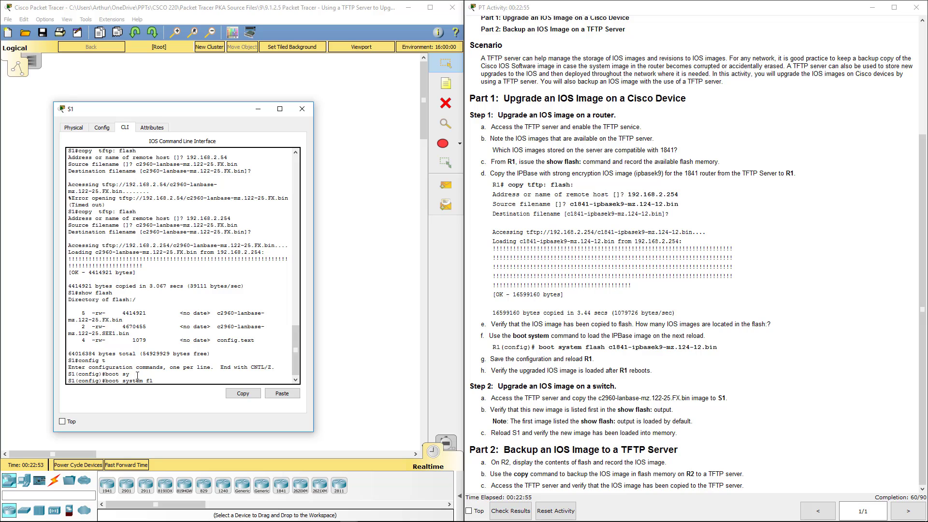
{"action": "type", "text": "as"}
{"action": "key", "text": "Tab"}
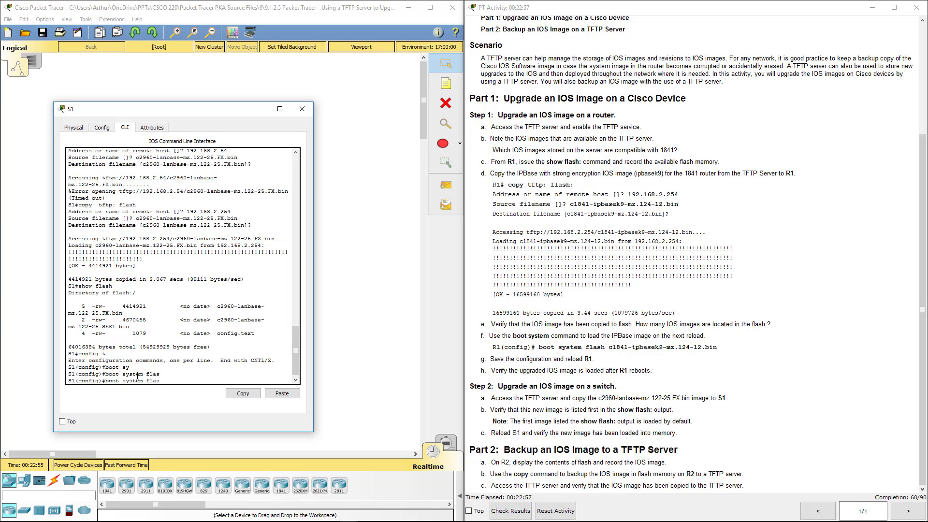
{"action": "right_click", "coordinate": [174, 378]}
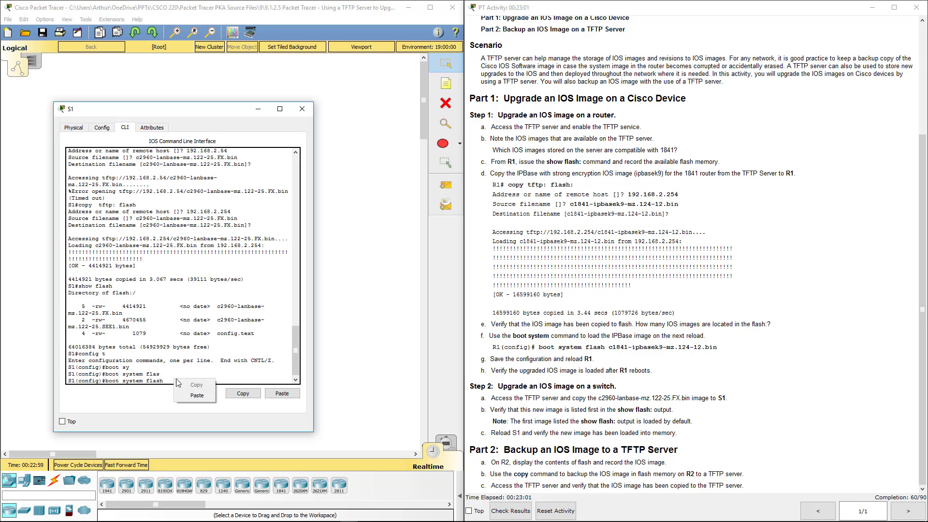
{"action": "left_click", "coordinate": [206, 399]}
{"action": "key", "text": "Return"}
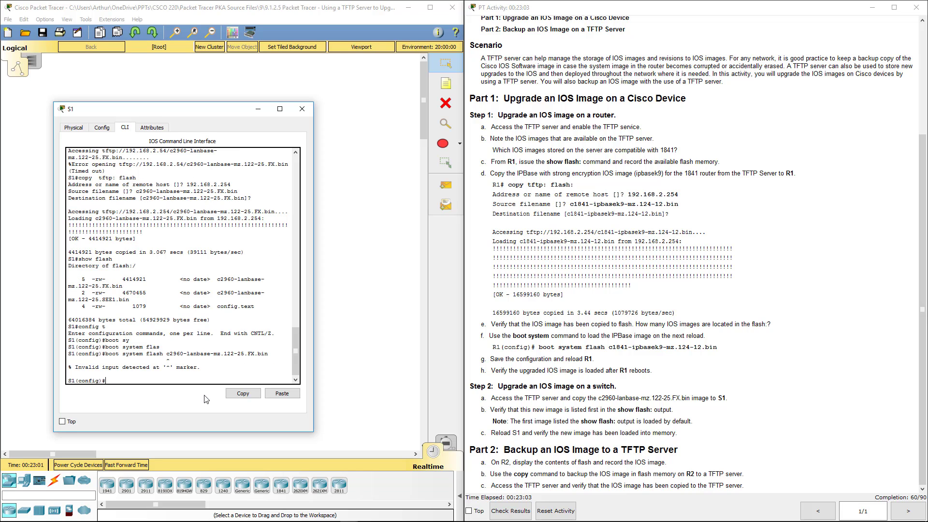
Re-enter the command as 'boot system c2960-lanbase-mz.122-25.FX.bin' without the flash keyword
{"action": "key", "text": "Up"}
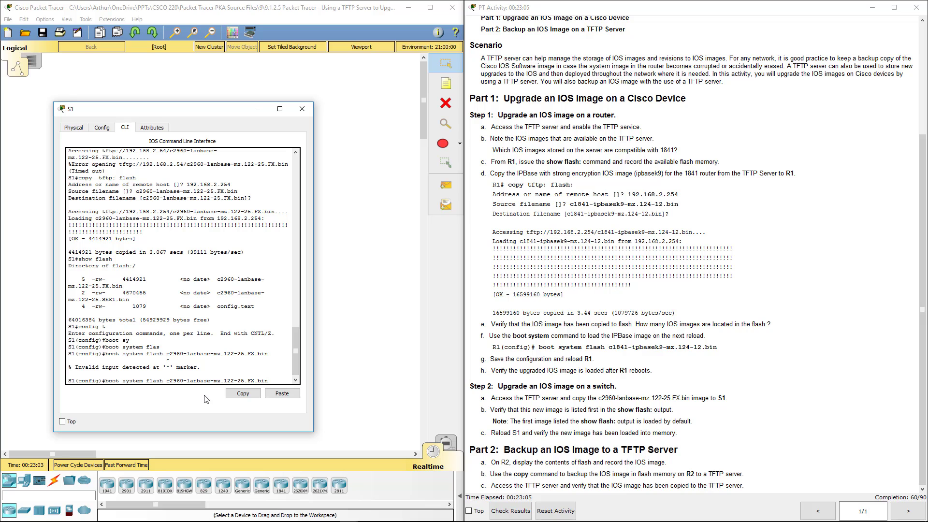
{"action": "key", "text": "BackSpace"}
{"action": "key", "text": "BackSpace"}
{"action": "key", "text": "BackSpace"}
{"action": "key", "text": "BackSpace"}
{"action": "key", "text": "BackSpace"}
{"action": "key", "text": "BackSpace"}
{"action": "key", "text": "BackSpace"}
{"action": "key", "text": "BackSpace"}
{"action": "key", "text": "BackSpace"}
{"action": "key", "text": "BackSpace"}
{"action": "key", "text": "BackSpace"}
{"action": "key", "text": "BackSpace"}
{"action": "key", "text": "BackSpace"}
{"action": "key", "text": "BackSpace"}
{"action": "key", "text": "BackSpace"}
{"action": "key", "text": "BackSpace"}
{"action": "key", "text": "BackSpace"}
{"action": "key", "text": "BackSpace"}
{"action": "key", "text": "BackSpace"}
{"action": "key", "text": "BackSpace"}
{"action": "type", "text": "?"}
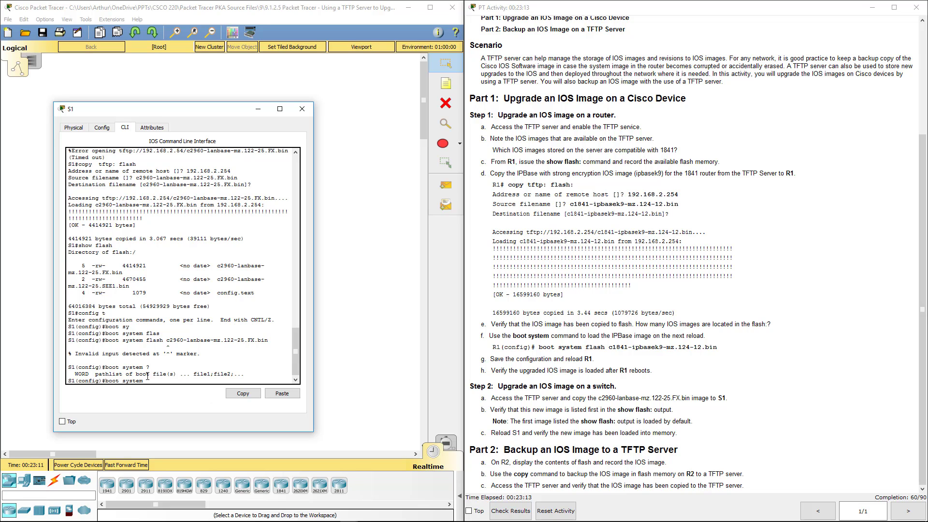
{"action": "left_click", "coordinate": [161, 397]}
{"action": "key", "text": "Return"}
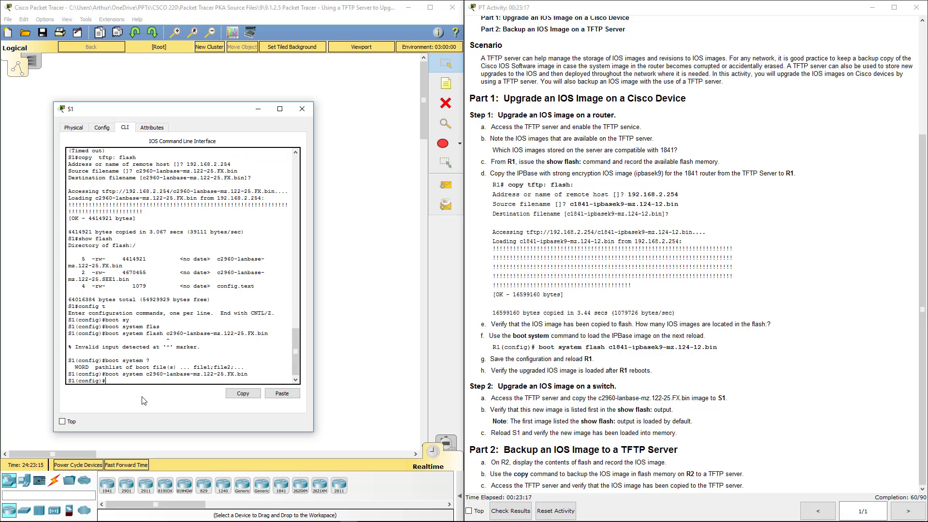
Leave configuration mode and save S1's running config with copy run start
{"action": "type", "text": "end"}
{"action": "key", "text": "Return"}
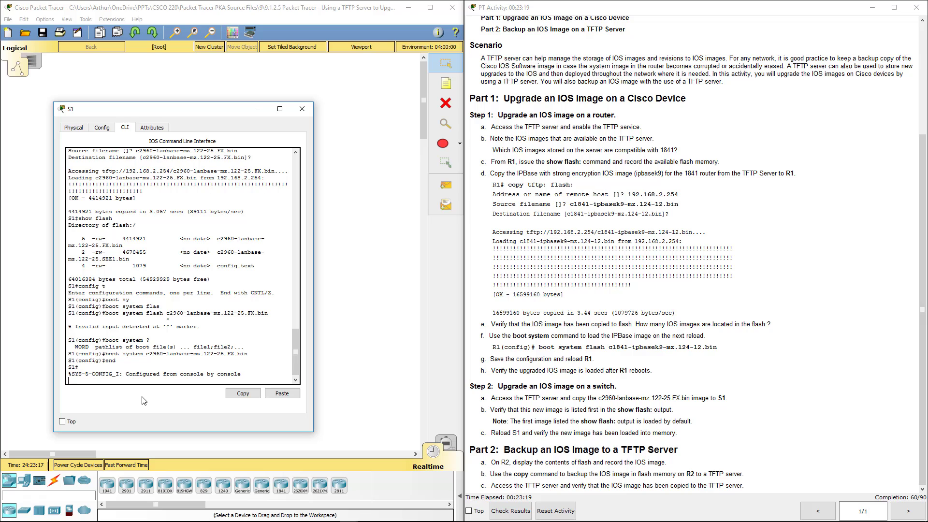
{"action": "type", "text": "copy"}
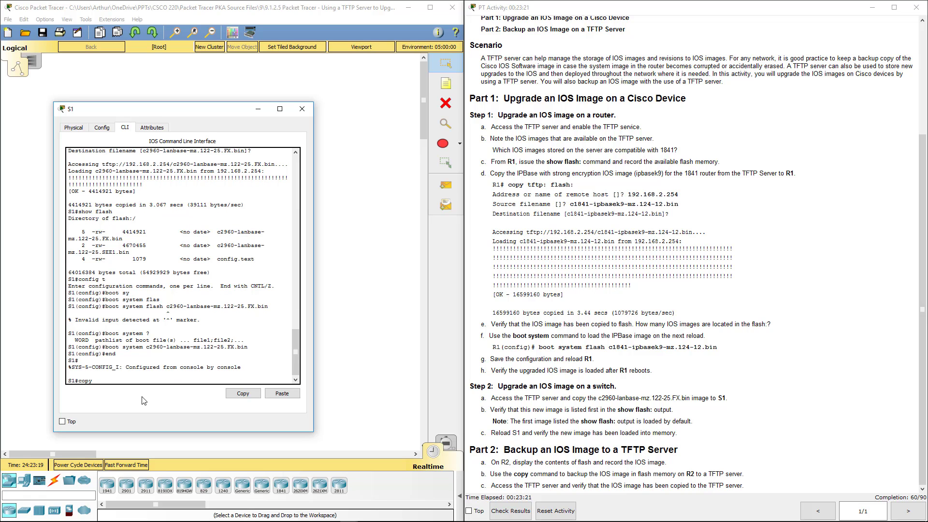
{"action": "type", "text": " run start"}
{"action": "key", "text": "Return"}
{"action": "key", "text": "Return"}
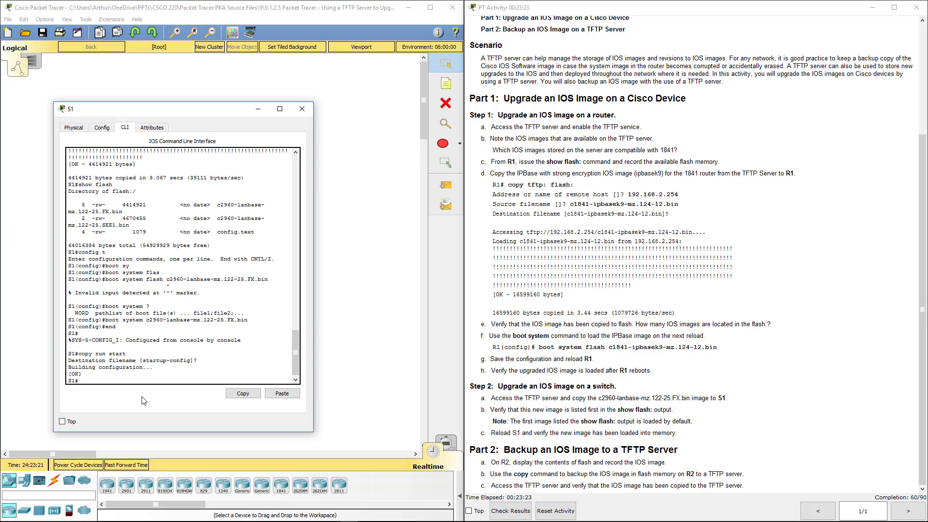
Reload S1 onto IOS 12.2(25)FX, return to its prompt, and close its console window
{"action": "type", "text": "reload"}
{"action": "key", "text": "Return"}
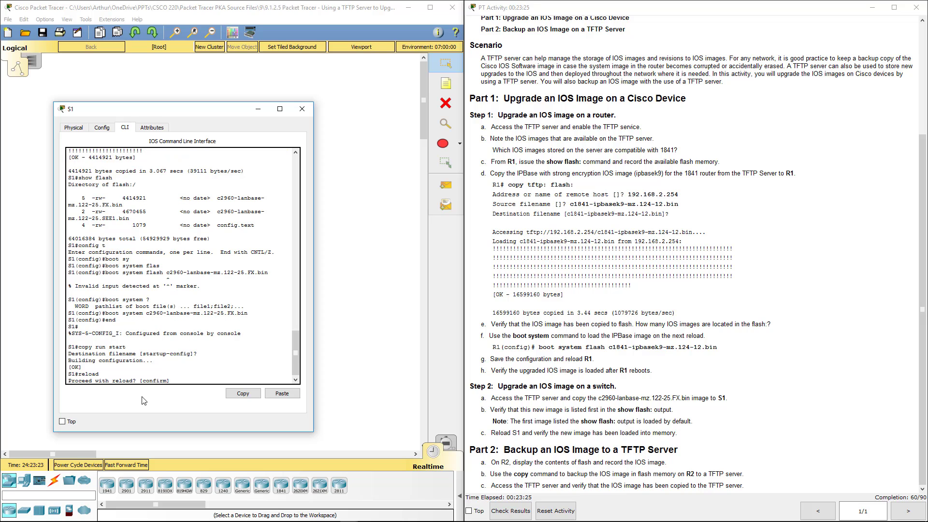
{"action": "key", "text": "Return"}
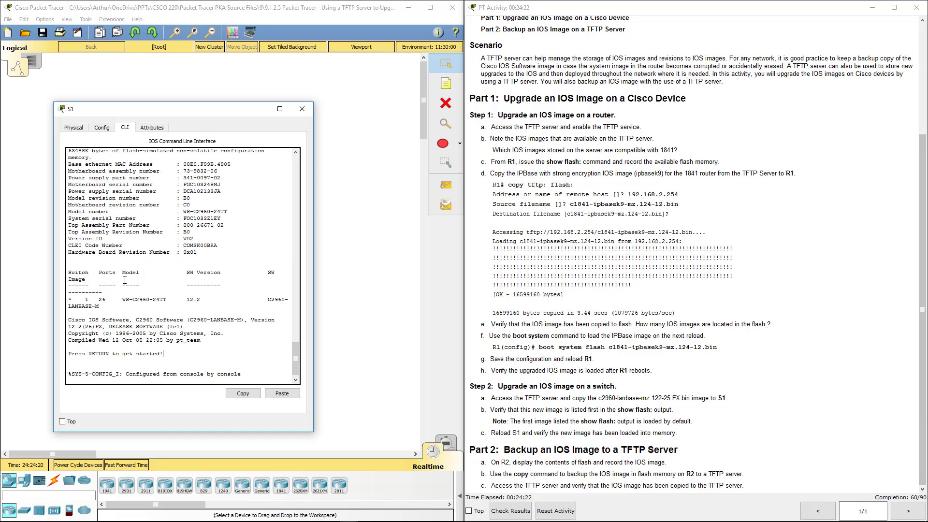
{"action": "key", "text": "Return"}
{"action": "key", "text": "Return"}
{"action": "key", "text": "Return"}
{"action": "key", "text": "Return"}
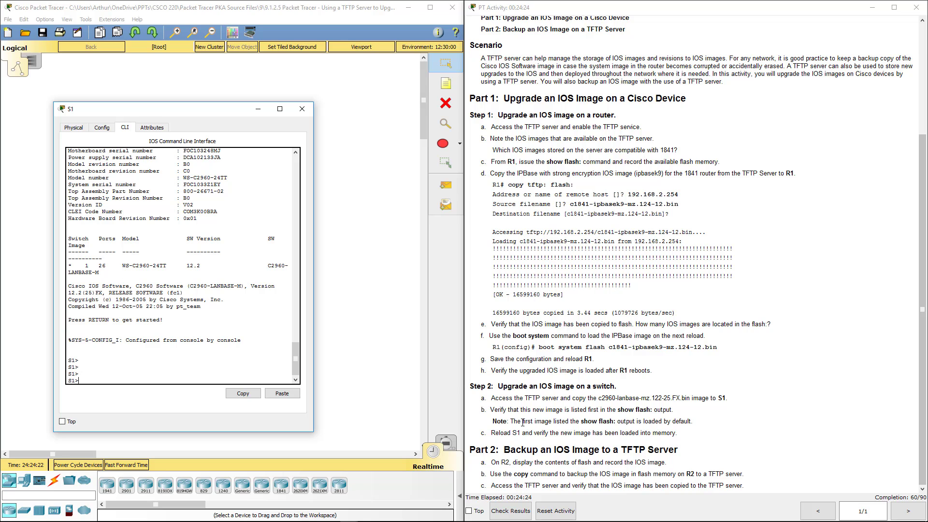
{"action": "left_click", "coordinate": [555, 436]}
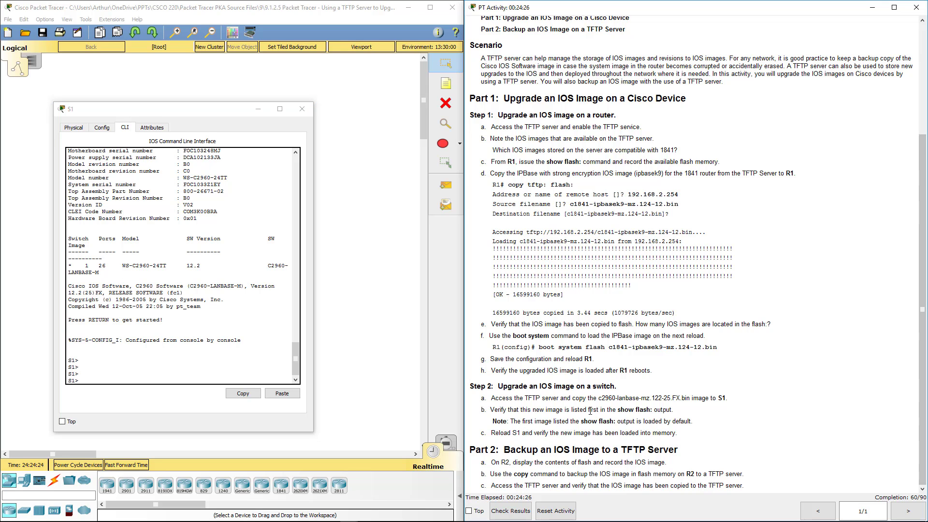
{"action": "left_click", "coordinate": [301, 110]}
Open R2's CLI, enter privileged mode with en, and run show flash
{"action": "left_click", "coordinate": [122, 166]}
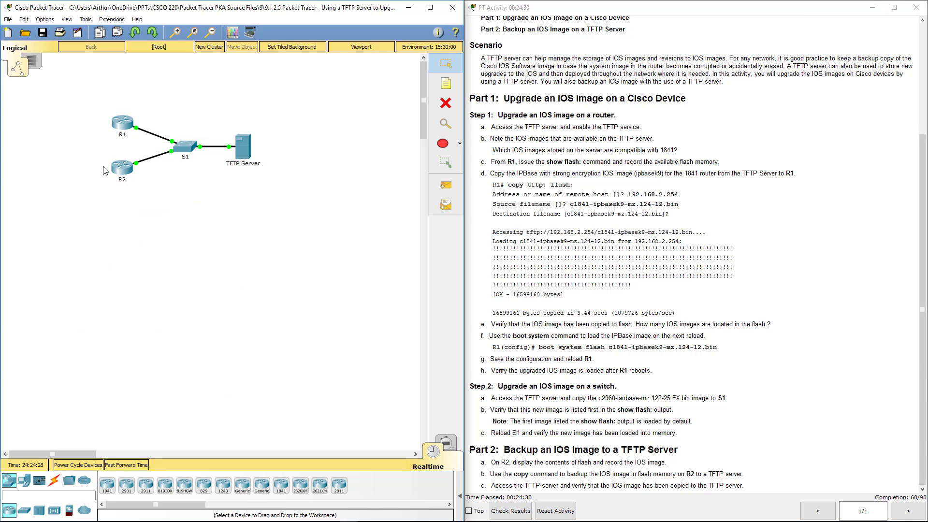
{"action": "left_click", "coordinate": [409, 153]}
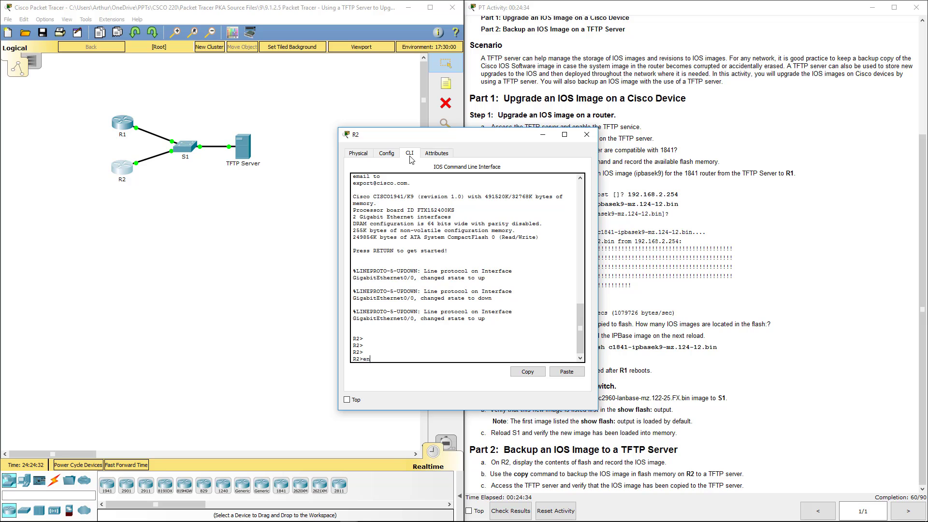
{"action": "type", "text": "en"}
{"action": "key", "text": "Return"}
{"action": "key", "text": "Return"}
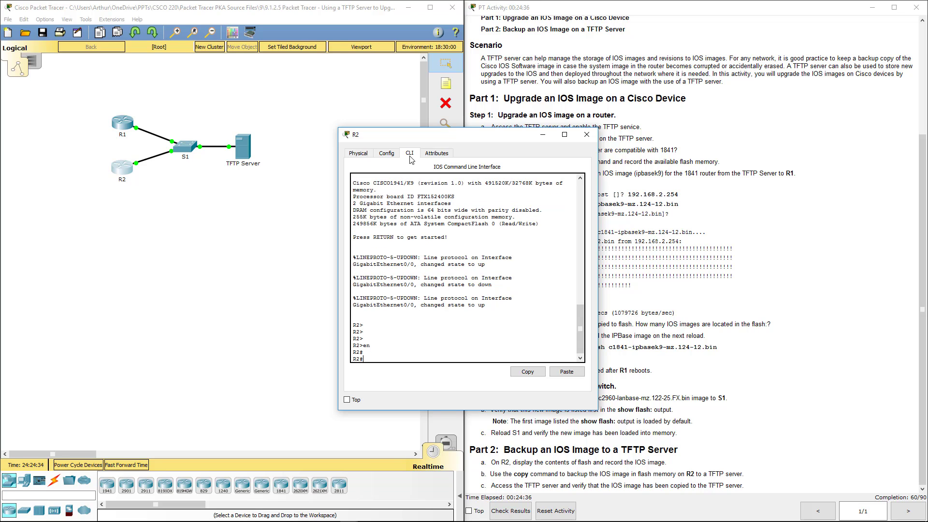
{"action": "type", "text": "show flash"}
{"action": "key", "text": "Return"}
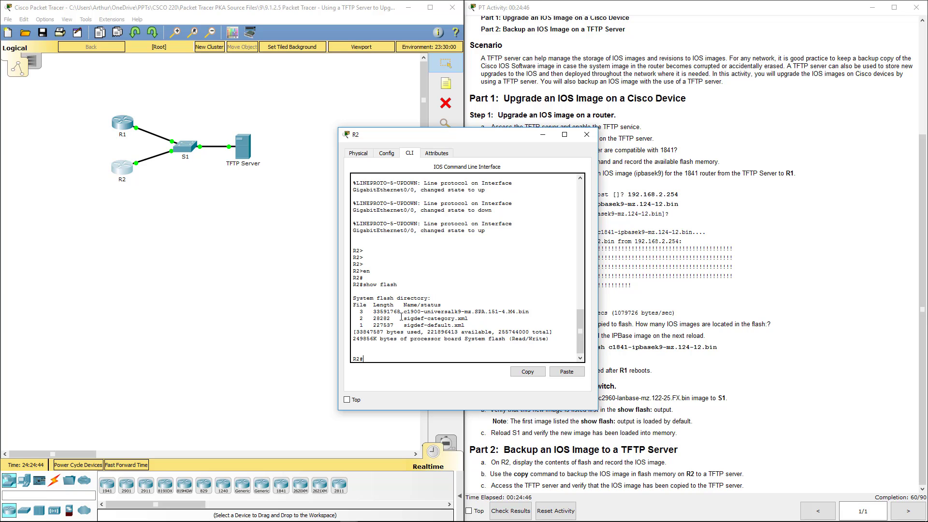
Copy the c1900-universalk9-mz.SPA.151-4.M4.bin file name and enter copy flash: tftp:
{"action": "left_click_drag", "start_coordinate": [405, 312], "coordinate": [534, 314]}
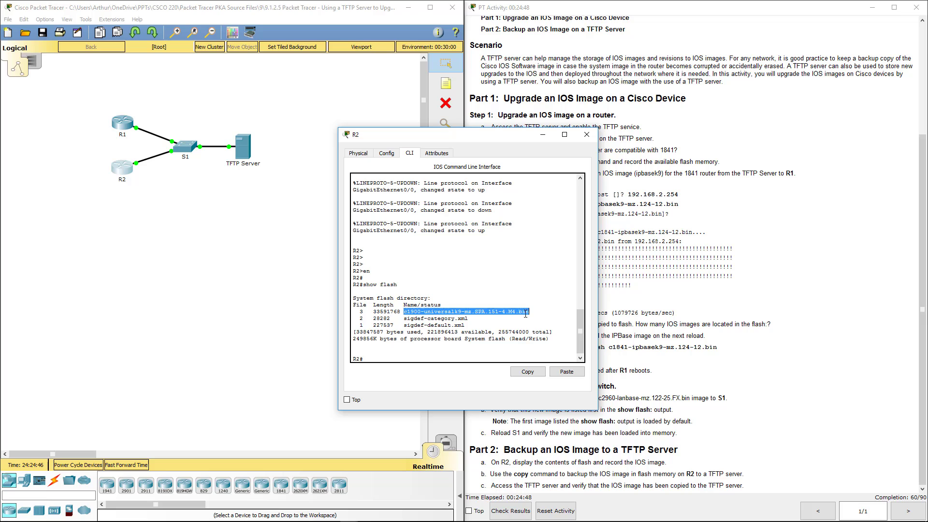
{"action": "left_click", "coordinate": [527, 371]}
{"action": "left_click", "coordinate": [375, 357]}
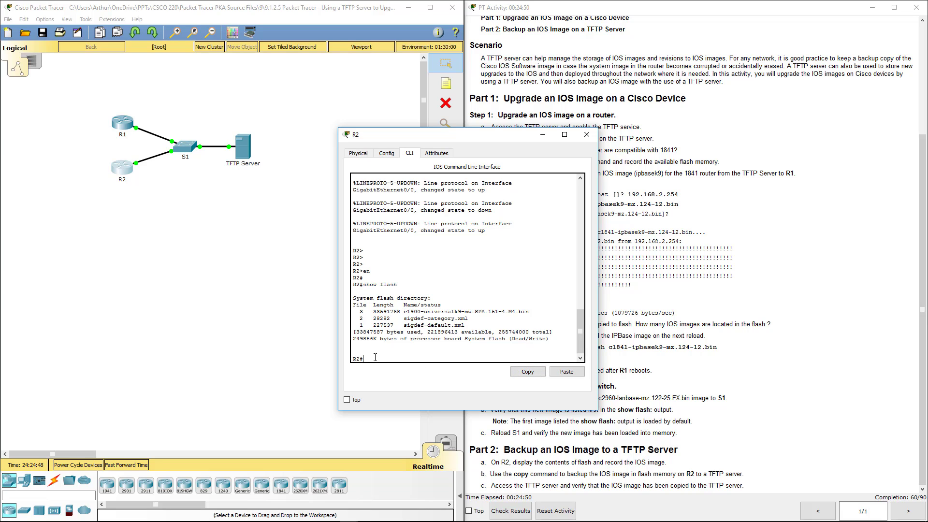
{"action": "type", "text": "copy flash: tftp:"}
Back up c1900-universalk9-mz.SPA.151-4.M4.bin to TFTP host 192.168.2.254 under its default name, then close R2
{"action": "key", "text": "Return"}
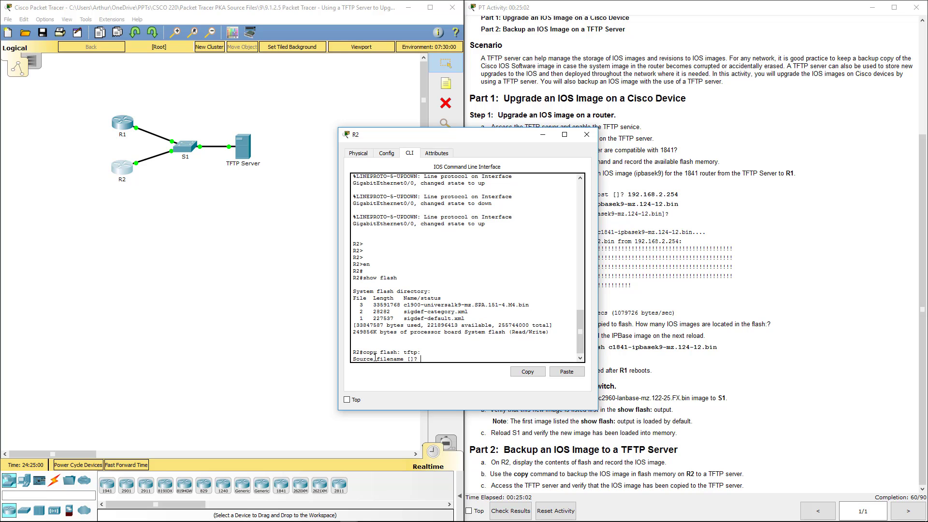
{"action": "left_click", "coordinate": [579, 373]}
{"action": "key", "text": "Return"}
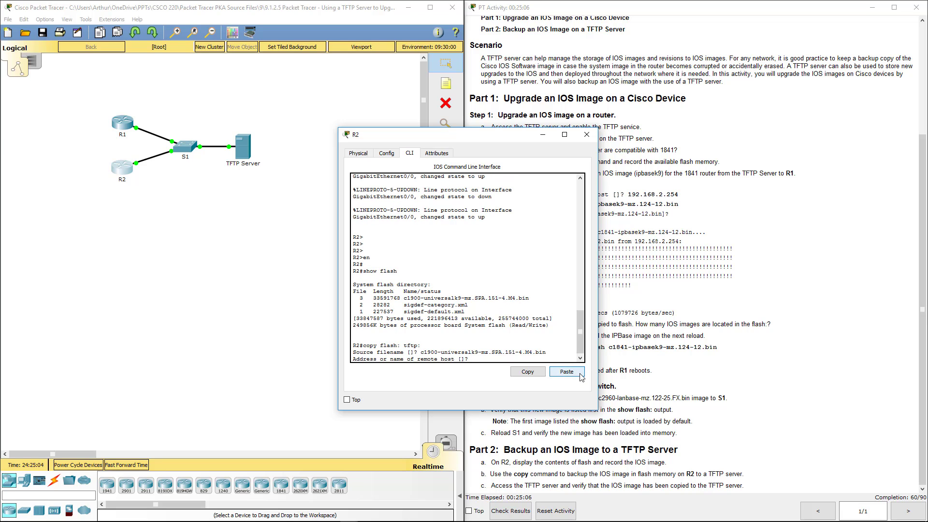
{"action": "type", "text": "192.168.2.254"}
{"action": "key", "text": "Return"}
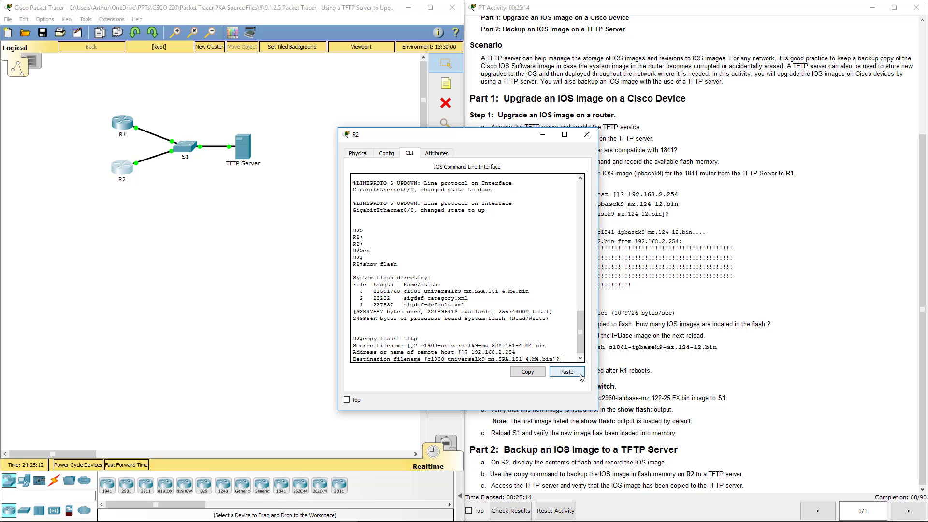
{"action": "key", "text": "Return"}
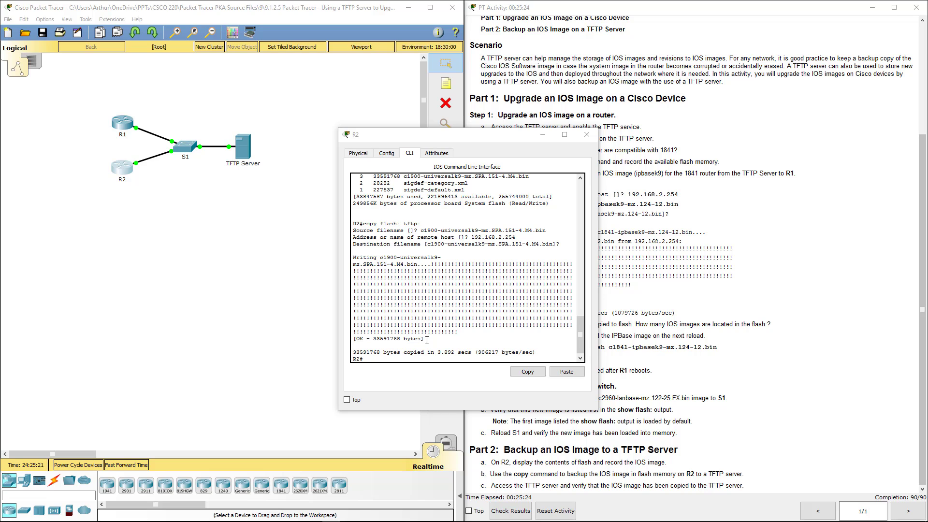
{"action": "left_click", "coordinate": [589, 136]}
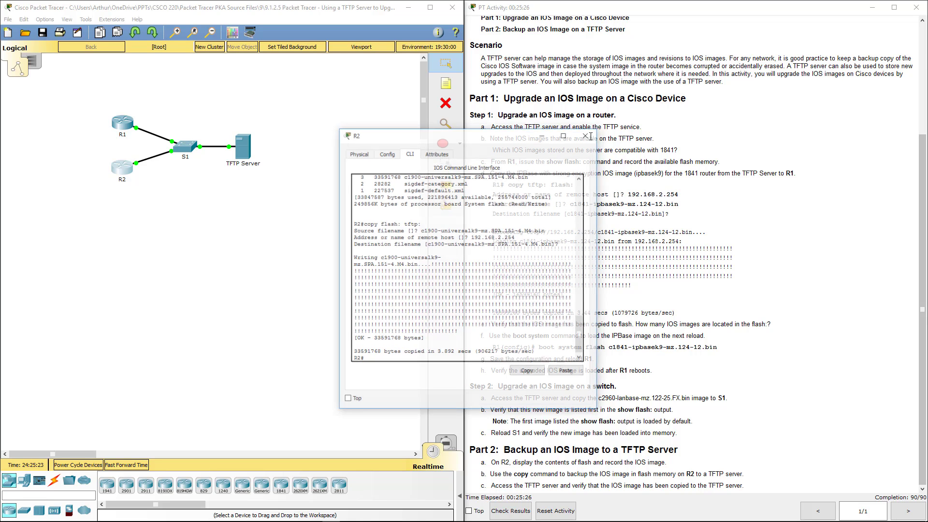